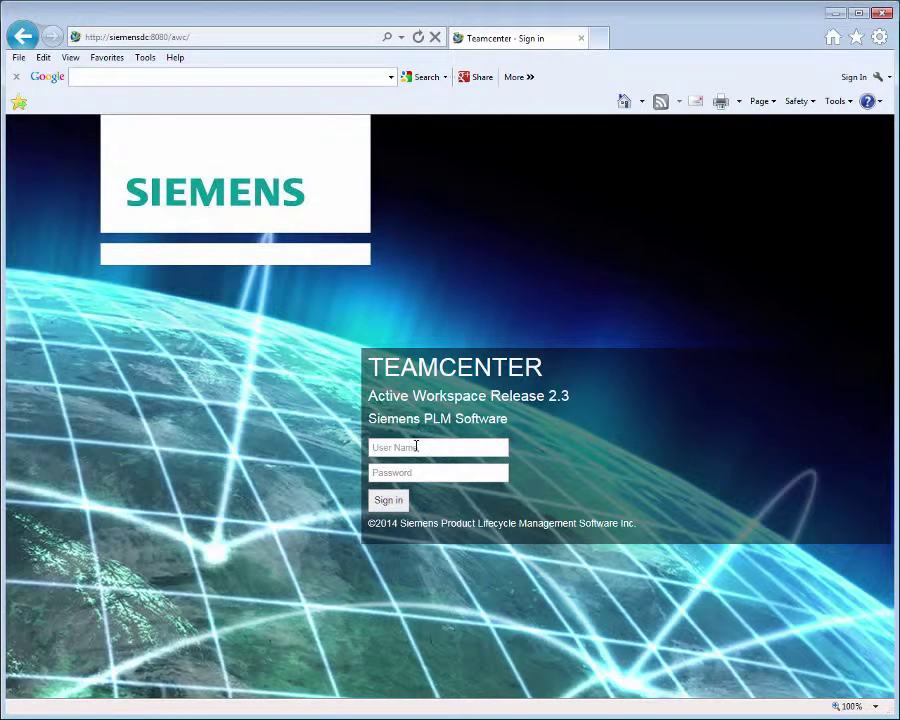
# - Sign in to Teamcenter Active Workspace with the user name and password
pyautogui.click(416, 446)
pyautogui.press('Tab')
pyautogui.press('Return')
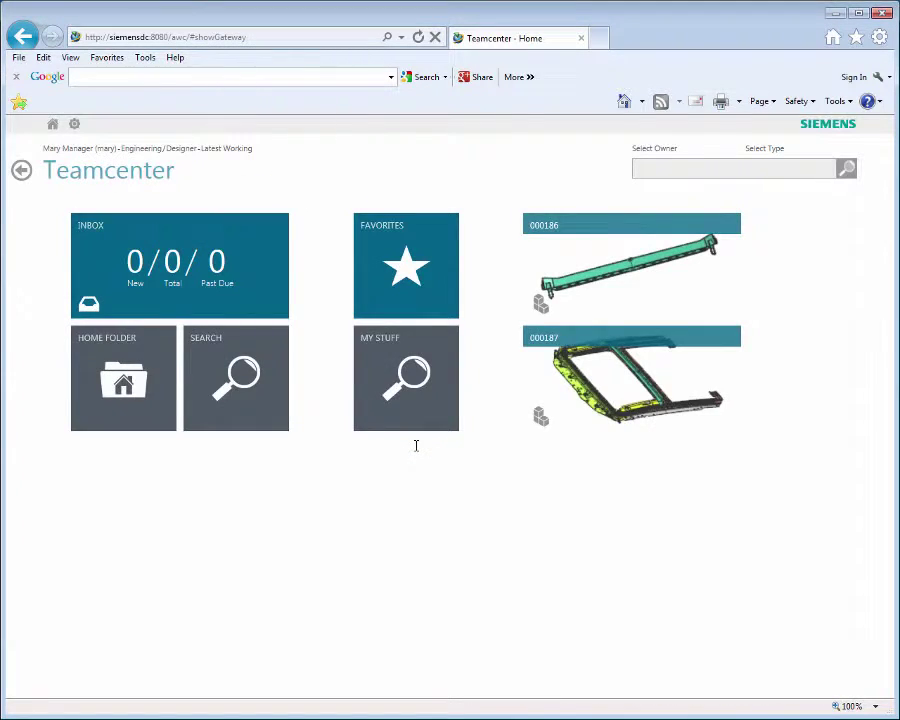
# - Trace revision 000186/B;1 via Where Used to 000187/A;1 and list item 000187's attachments
pyautogui.click(617, 283)
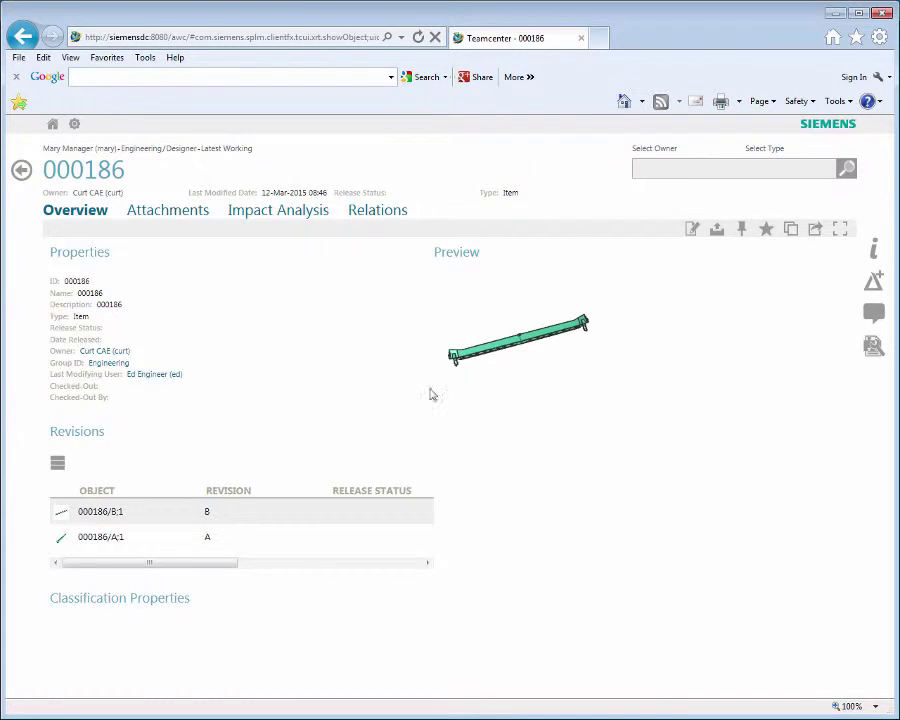
pyautogui.click(193, 511)
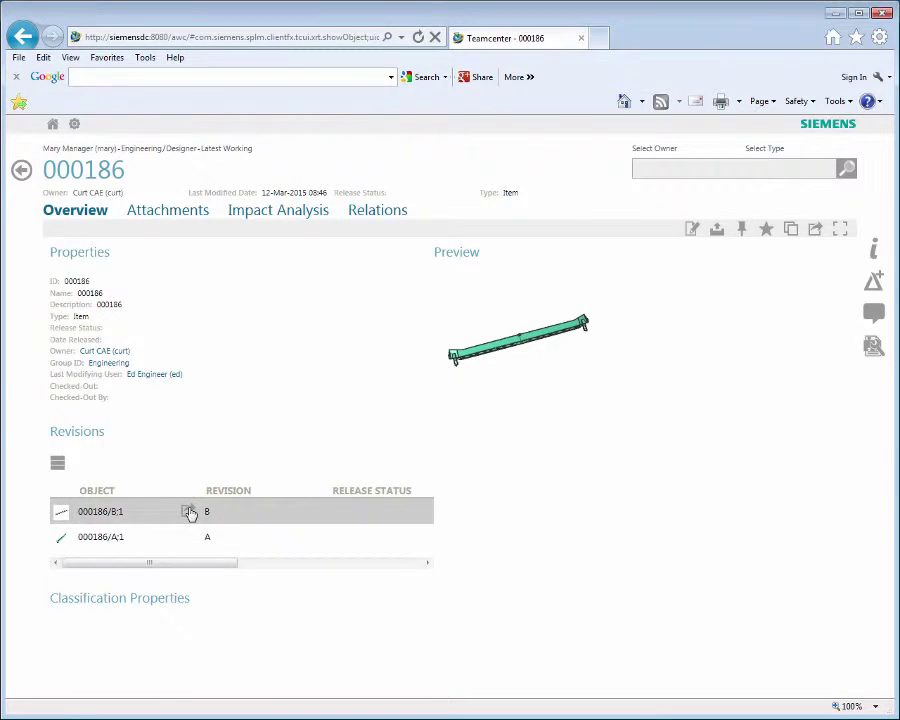
pyautogui.click(189, 512)
pyautogui.click(310, 214)
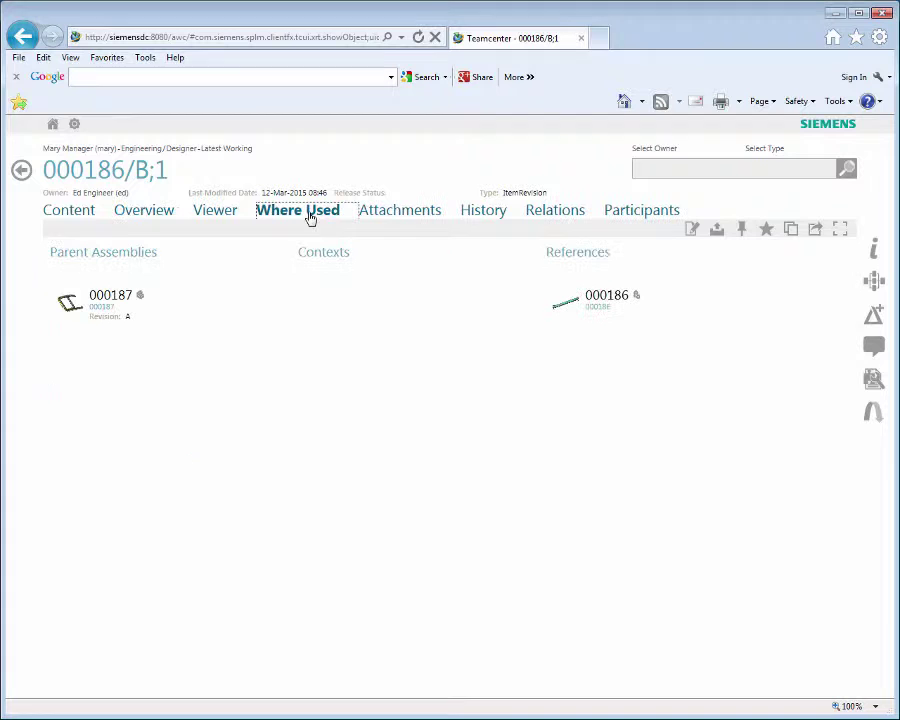
pyautogui.click(270, 302)
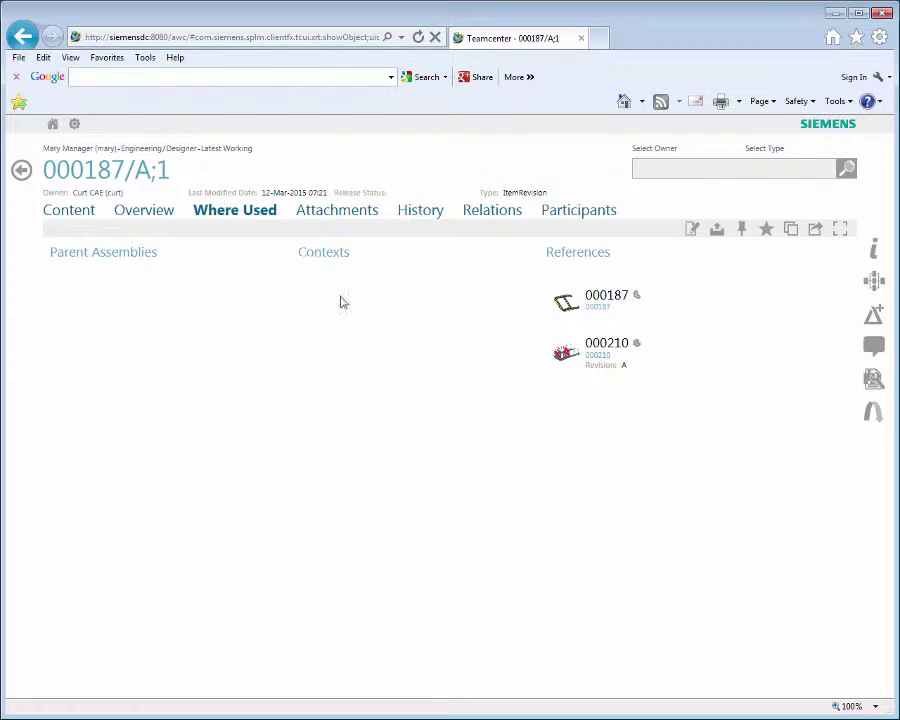
pyautogui.click(765, 298)
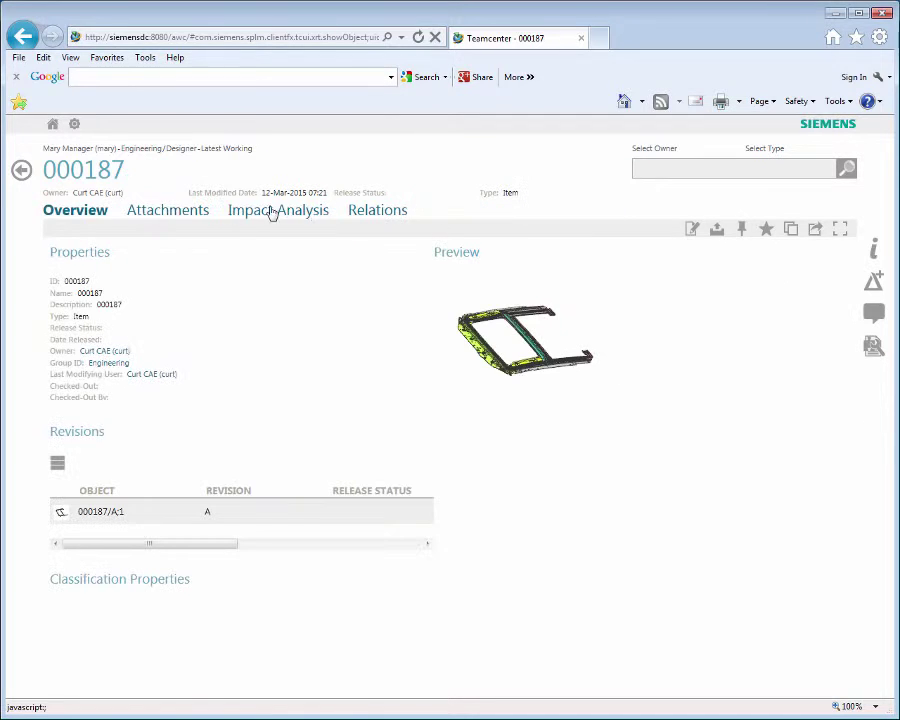
pyautogui.click(168, 212)
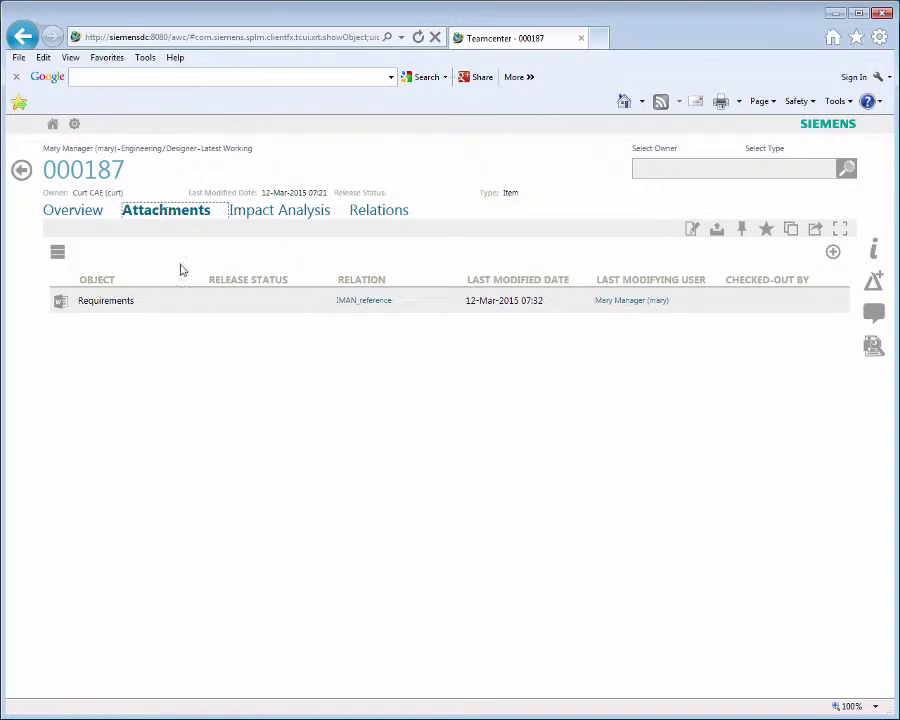
pyautogui.click(193, 301)
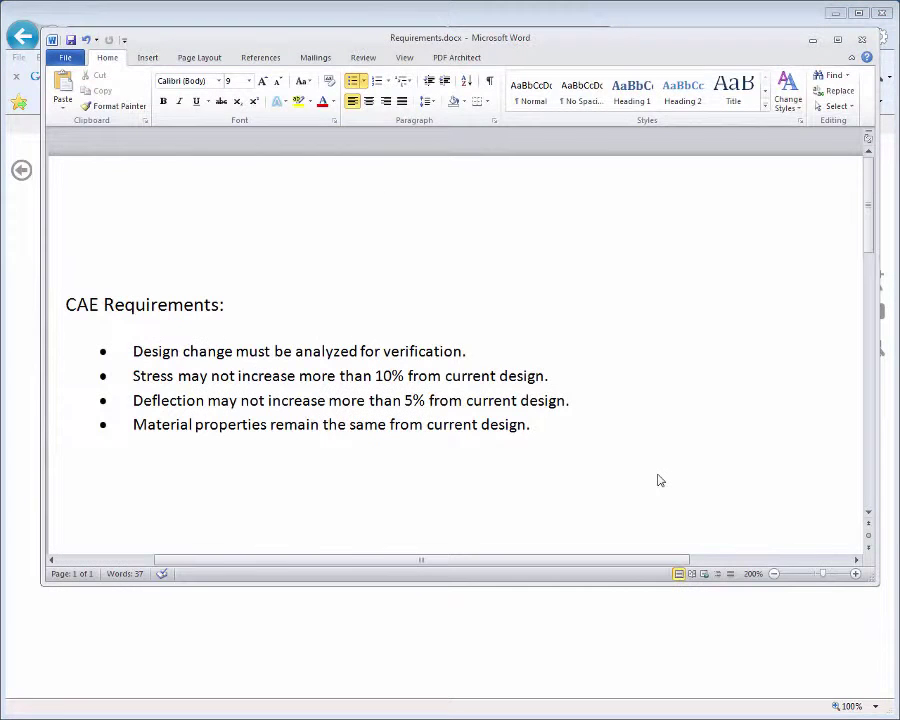
# - Start a CAE Process Workflow on 000187/A;1 named 'Sunroof design change.' requesting stress impact analysis
pyautogui.click(865, 41)
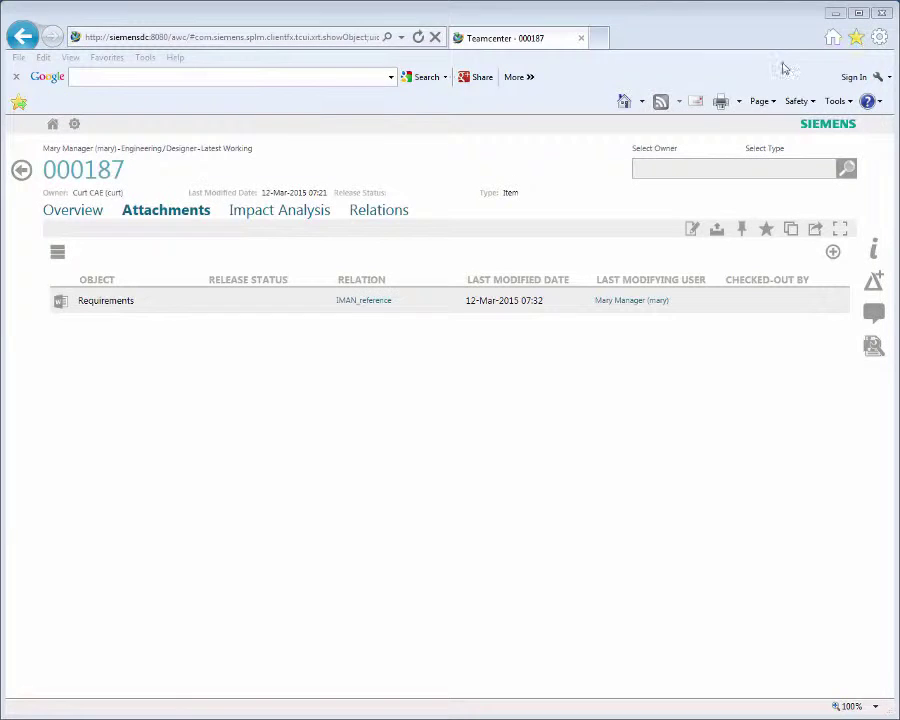
pyautogui.click(21, 170)
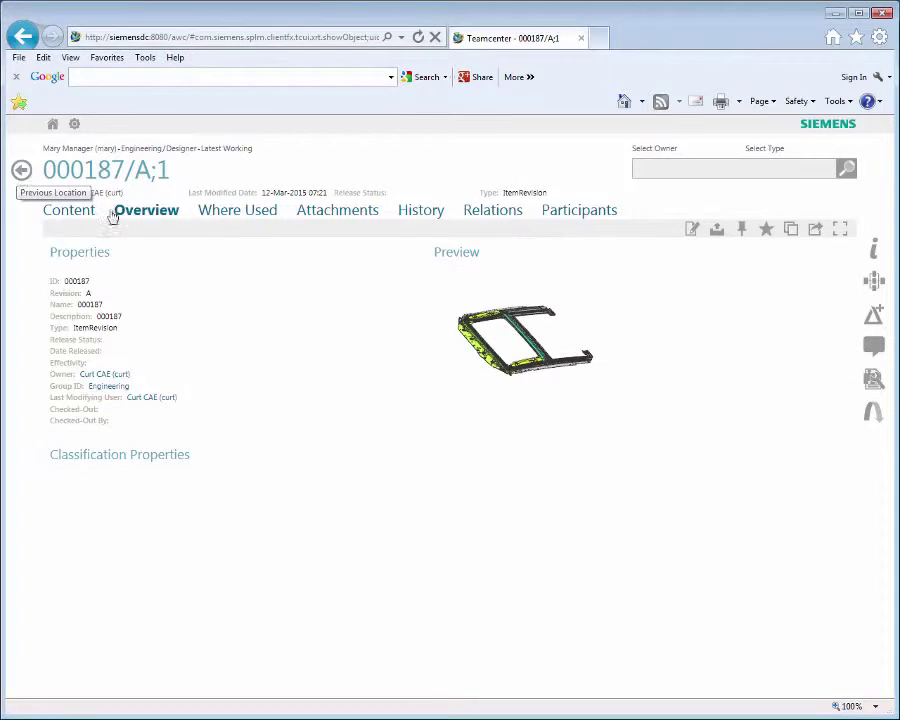
pyautogui.click(873, 280)
pyautogui.click(840, 306)
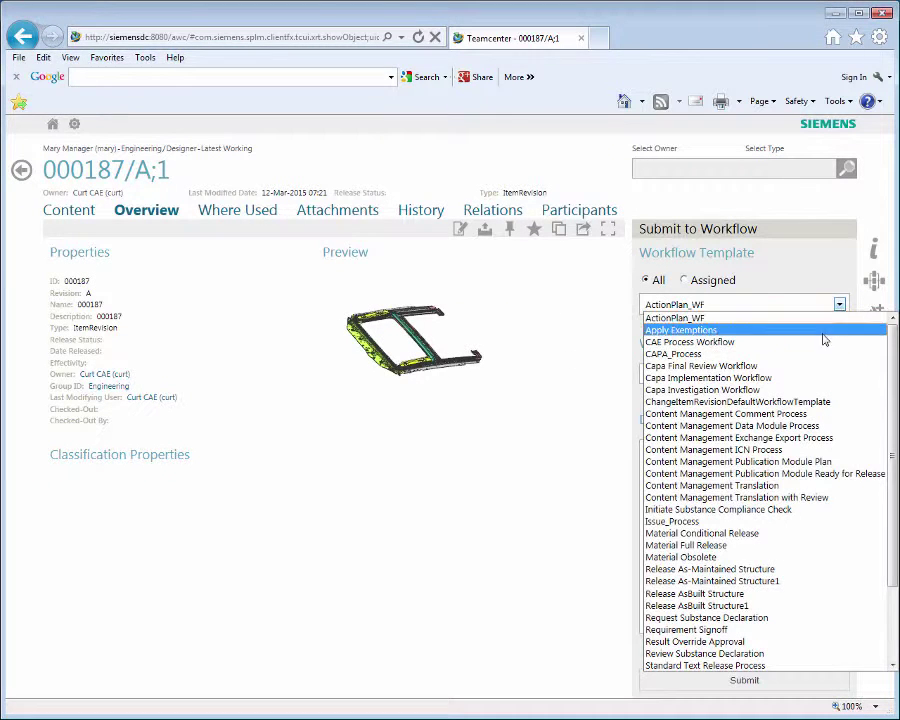
pyautogui.click(820, 342)
pyautogui.click(794, 376)
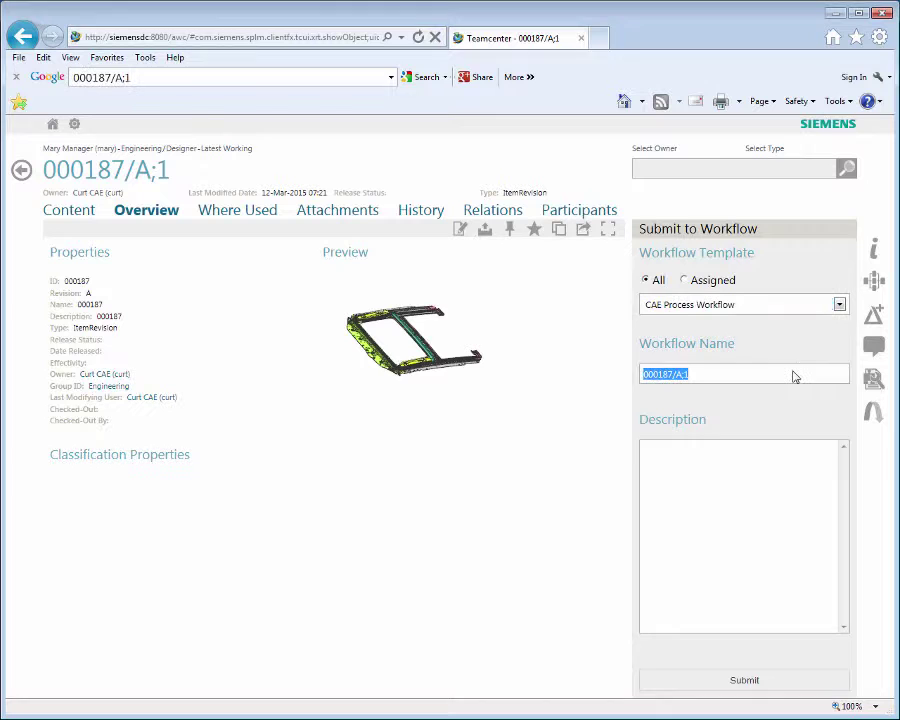
pyautogui.write('Sunroof design change.')
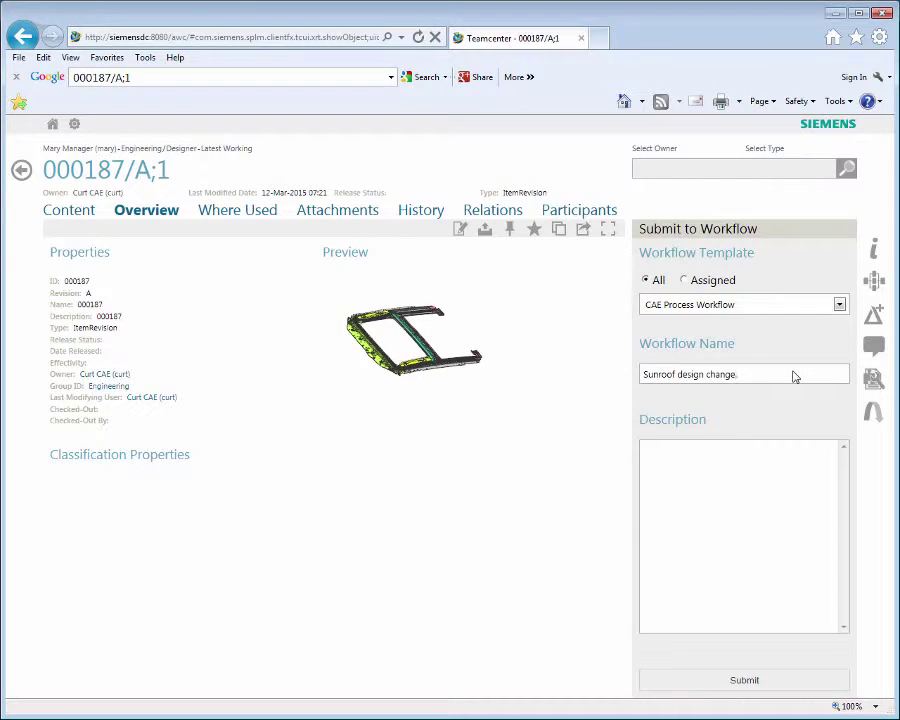
pyautogui.write('Component design has chan')
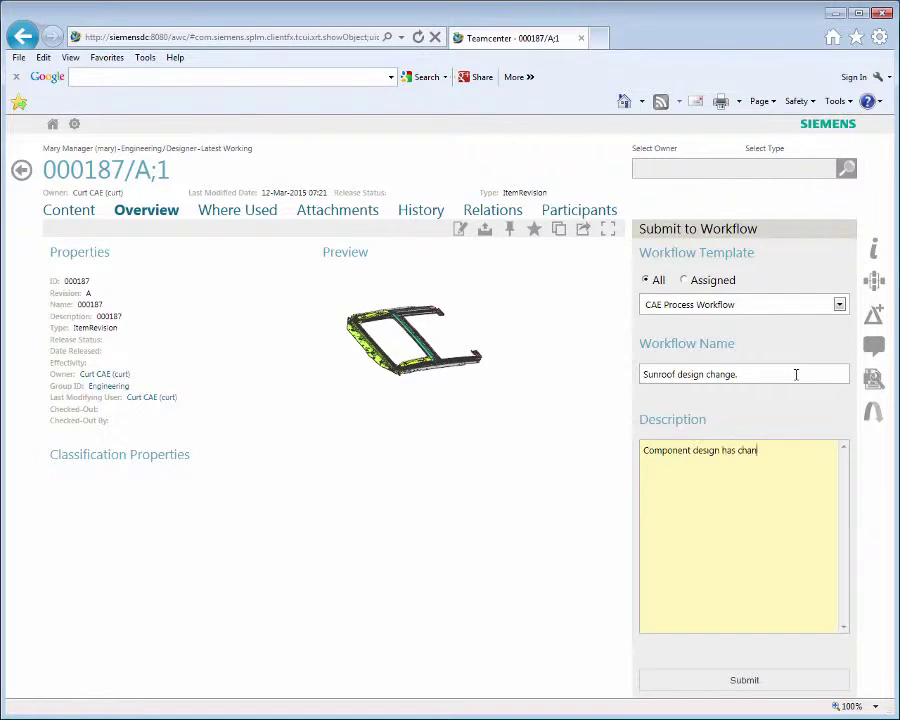
pyautogui.write('ged. Analyze change for impact on stress and displacement.')
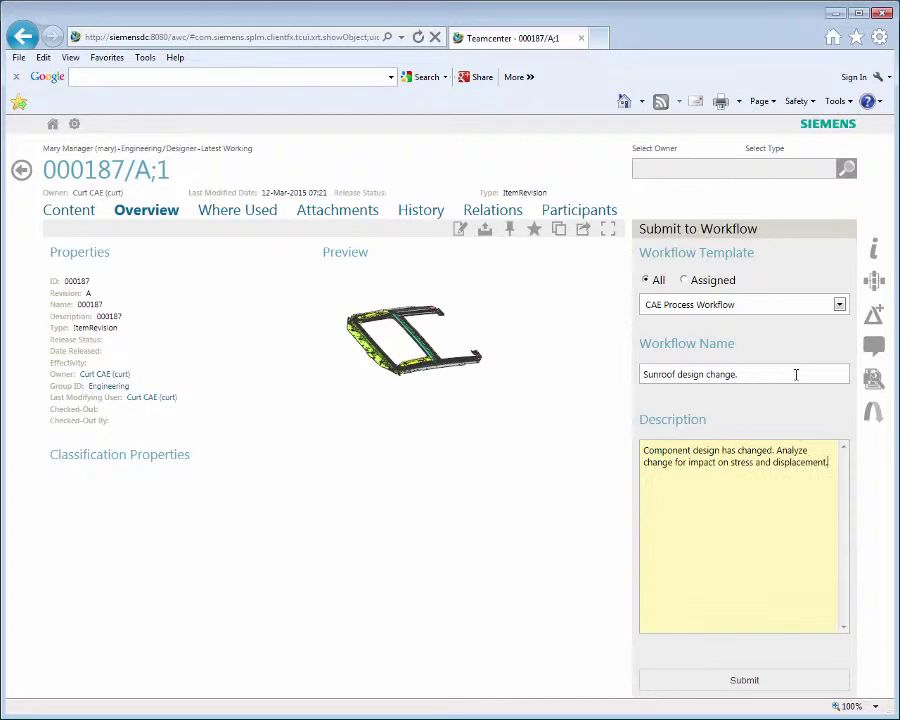
# - Submit the Sunroof design change workflow and open the inbox of assigned tasks
pyautogui.click(745, 681)
pyautogui.click(53, 124)
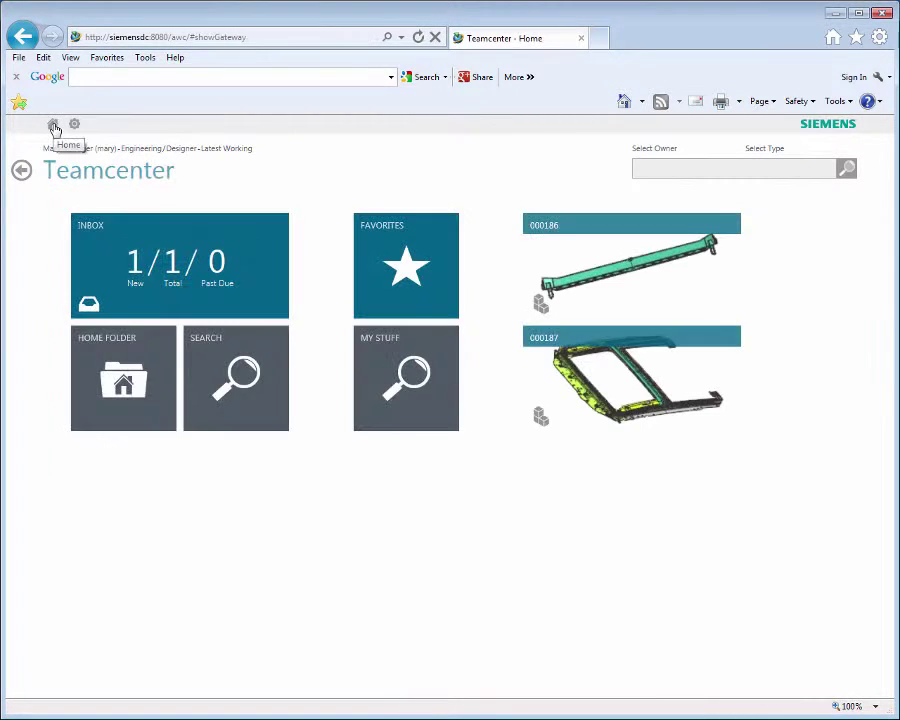
pyautogui.click(125, 255)
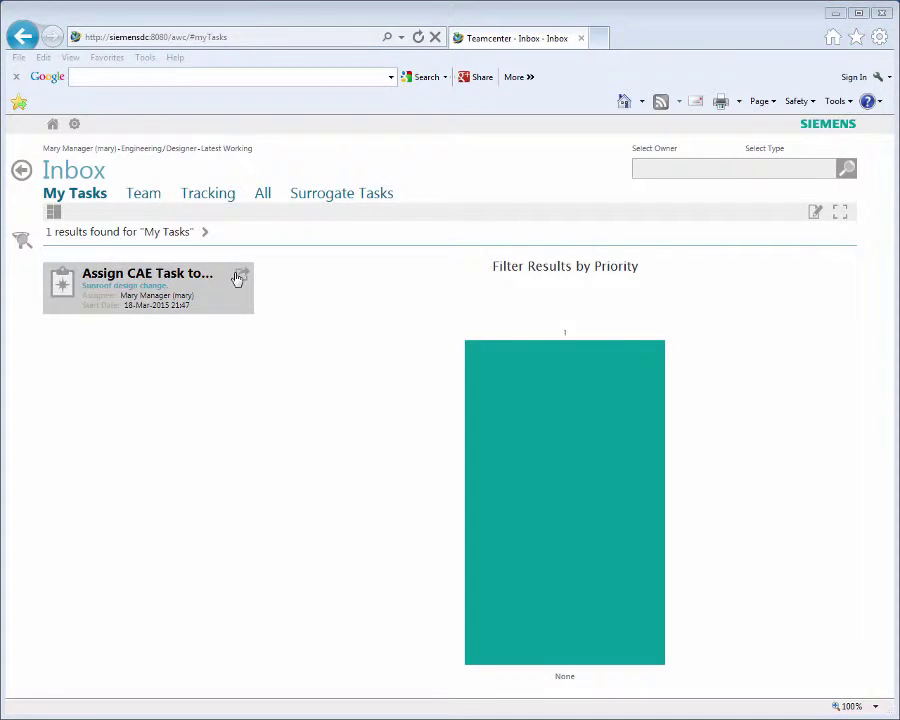
# - Complete the Assign CAE Task from its workflow's Perform Task options
pyautogui.click(237, 278)
pyautogui.click(246, 210)
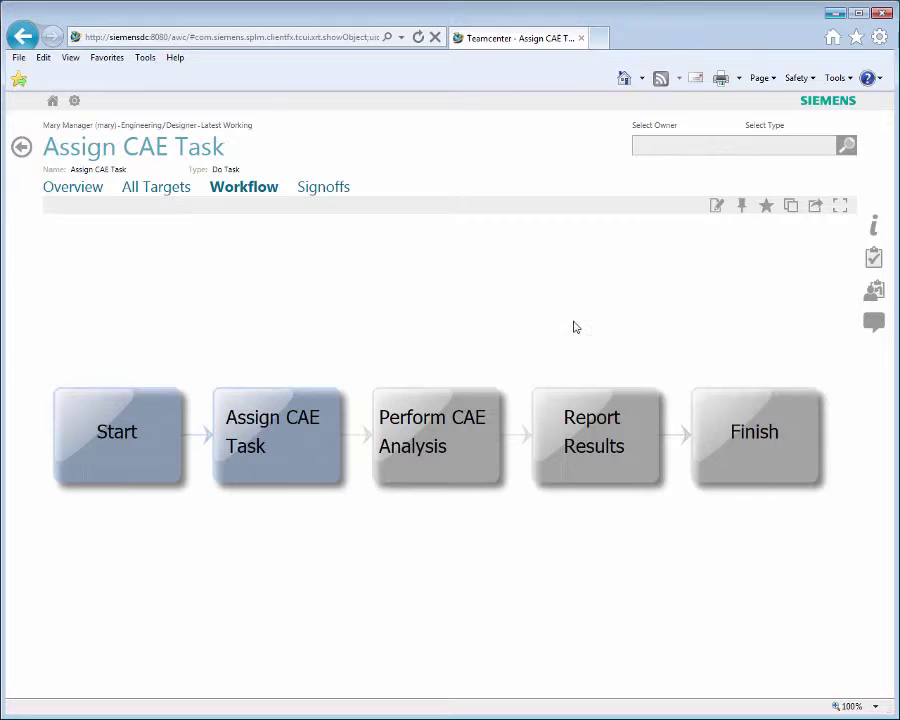
pyautogui.click(873, 259)
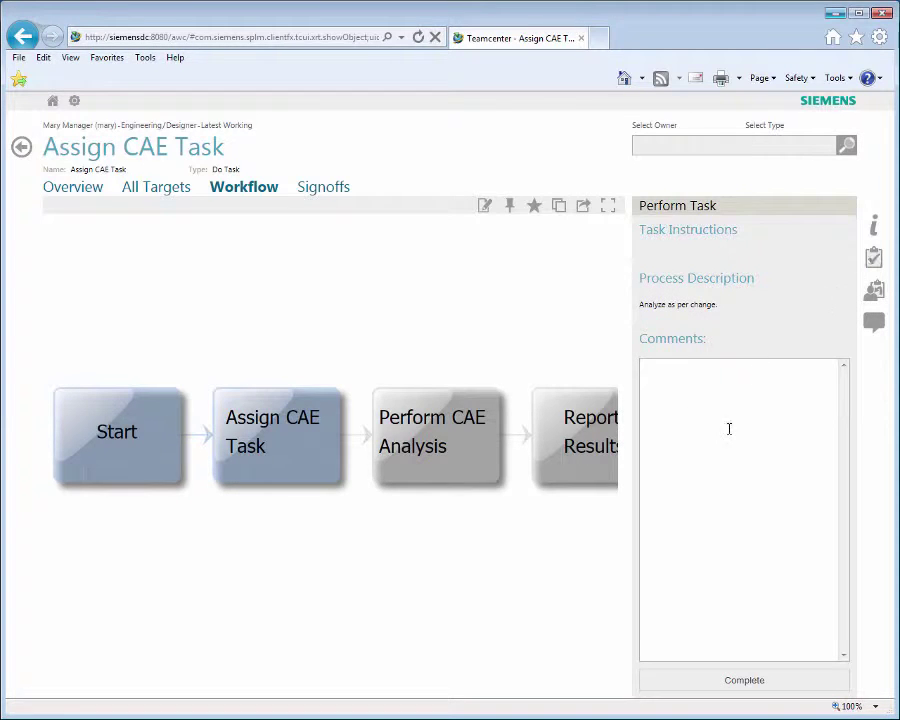
pyautogui.click(722, 683)
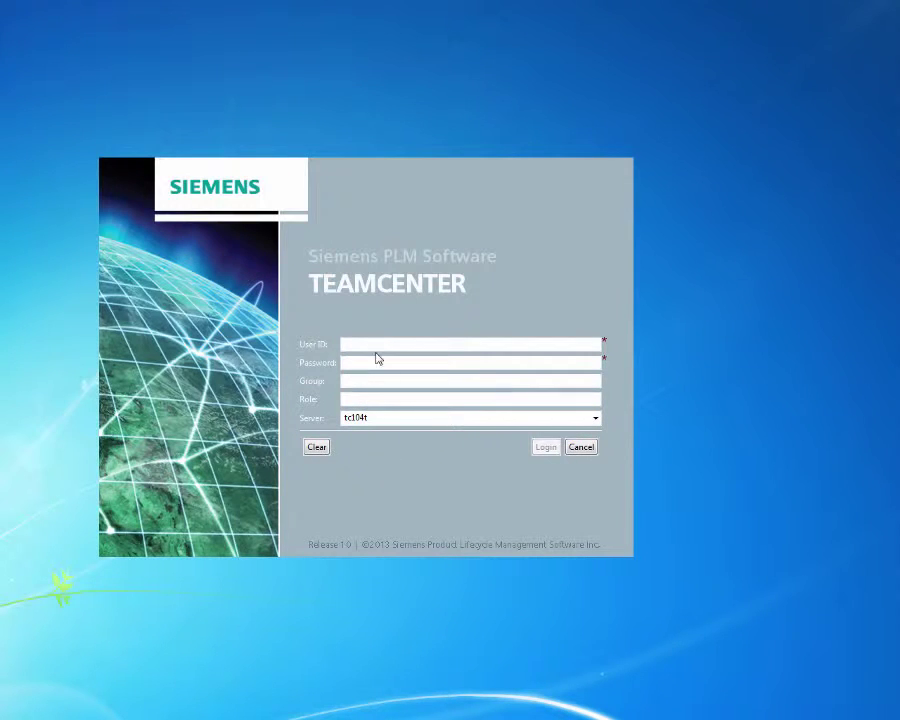
# - Log in to the Teamcenter rich client with the user ID and password
pyautogui.click(371, 345)
pyautogui.write('curt')
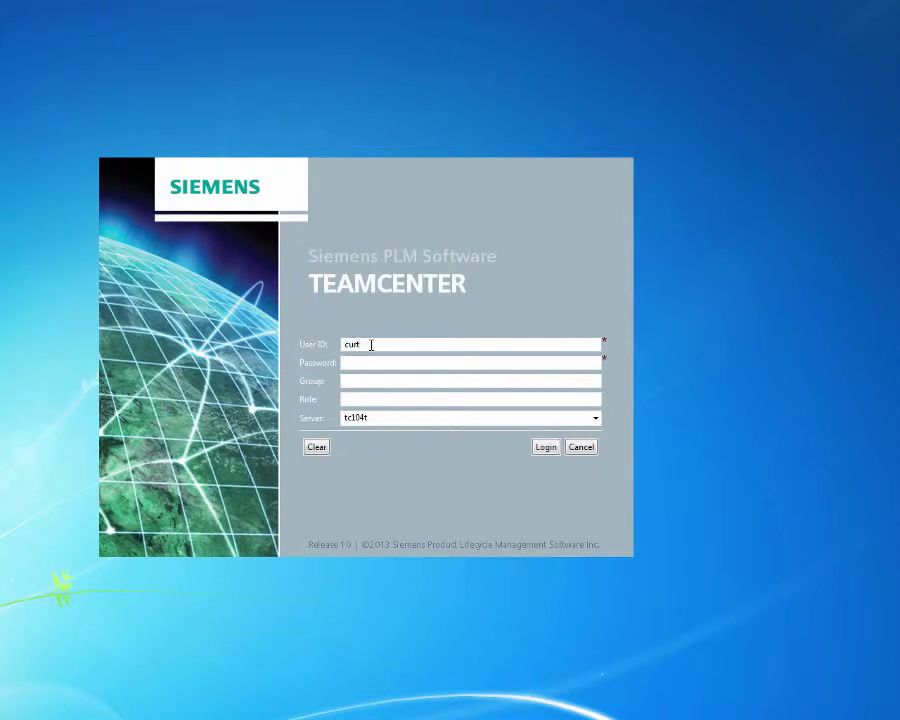
pyautogui.press('Tab')
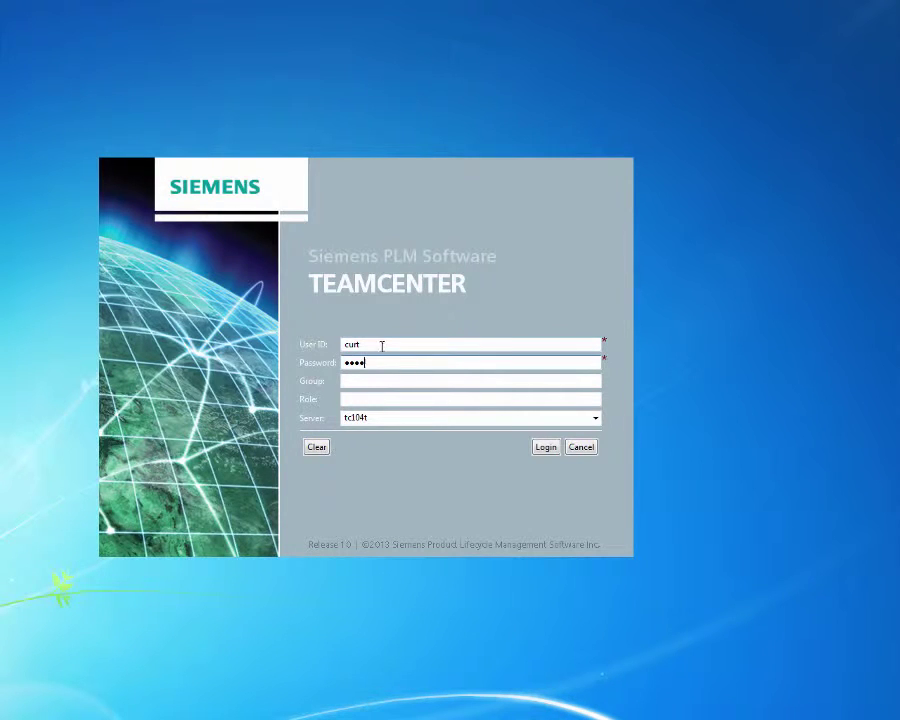
pyautogui.click(542, 448)
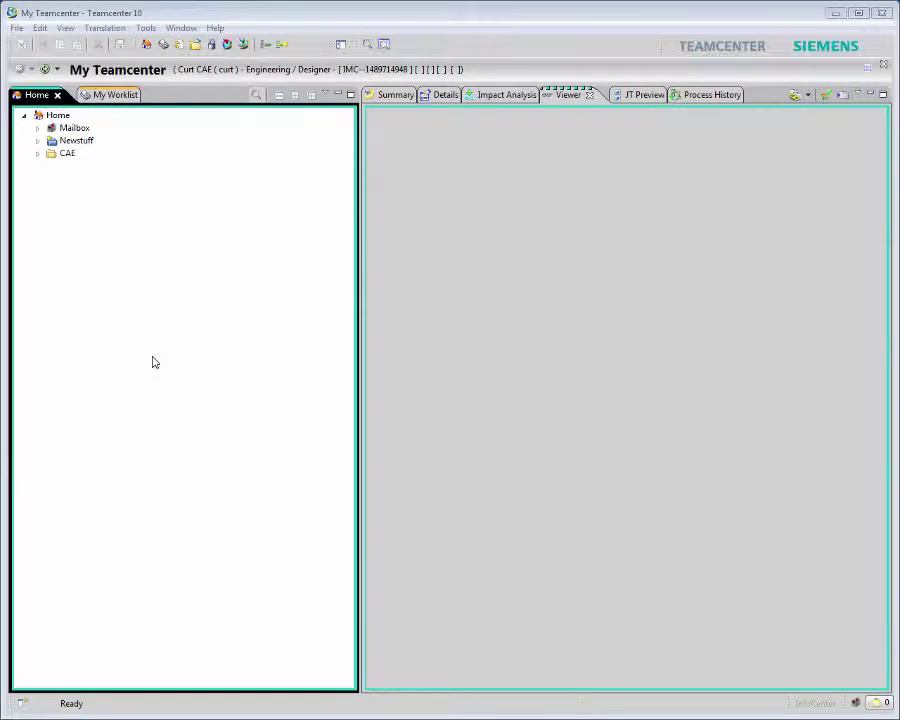
# - Open the Sunroof design change task under Tasks To Perform and view its process diagram
pyautogui.click(112, 95)
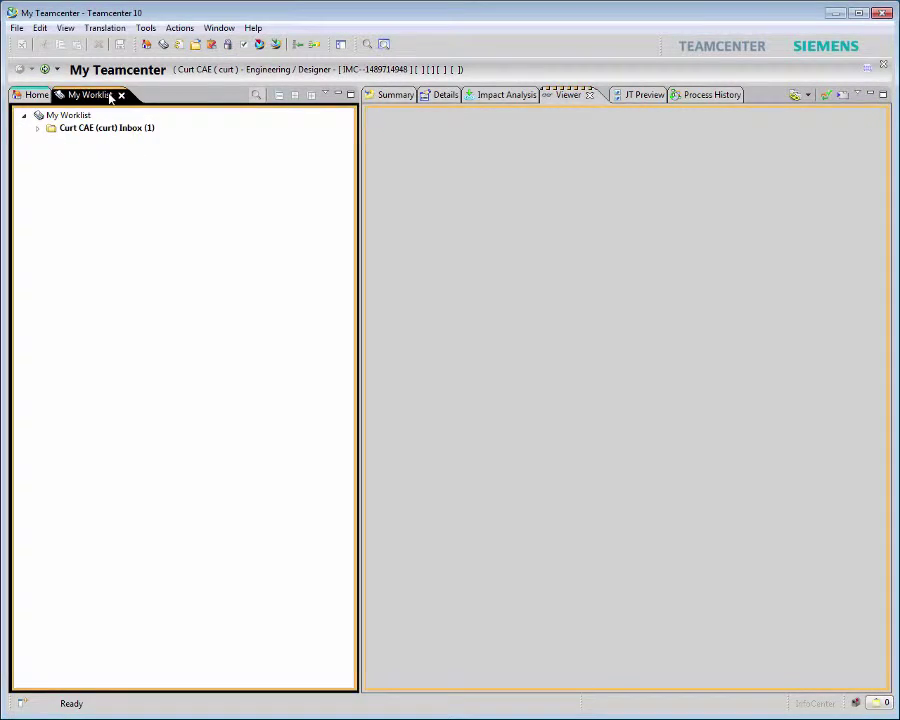
pyautogui.click(37, 128)
pyautogui.click(51, 141)
pyautogui.click(90, 153)
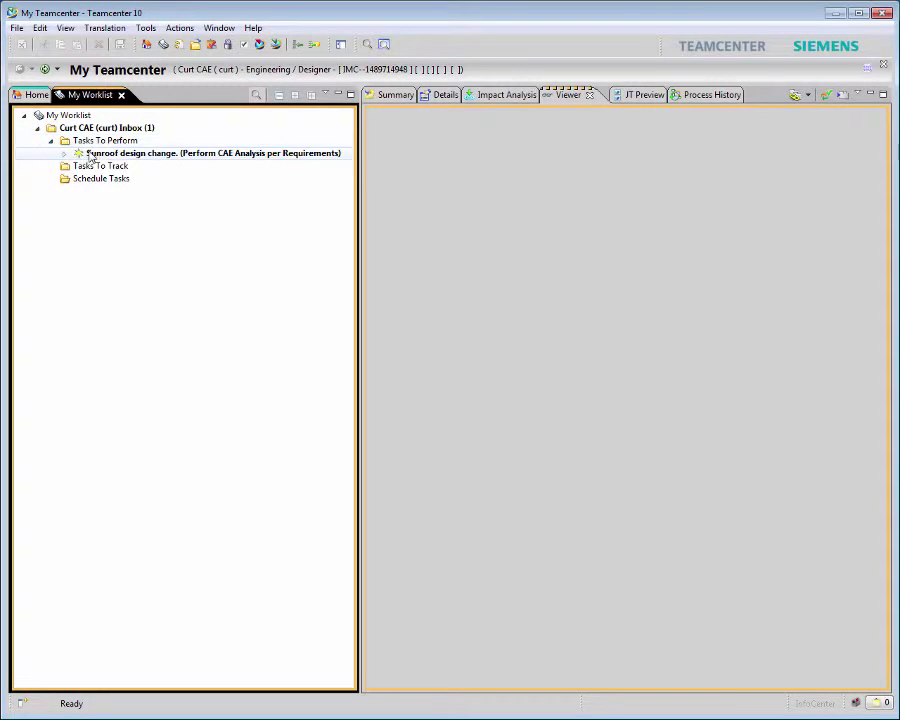
pyautogui.click(630, 121)
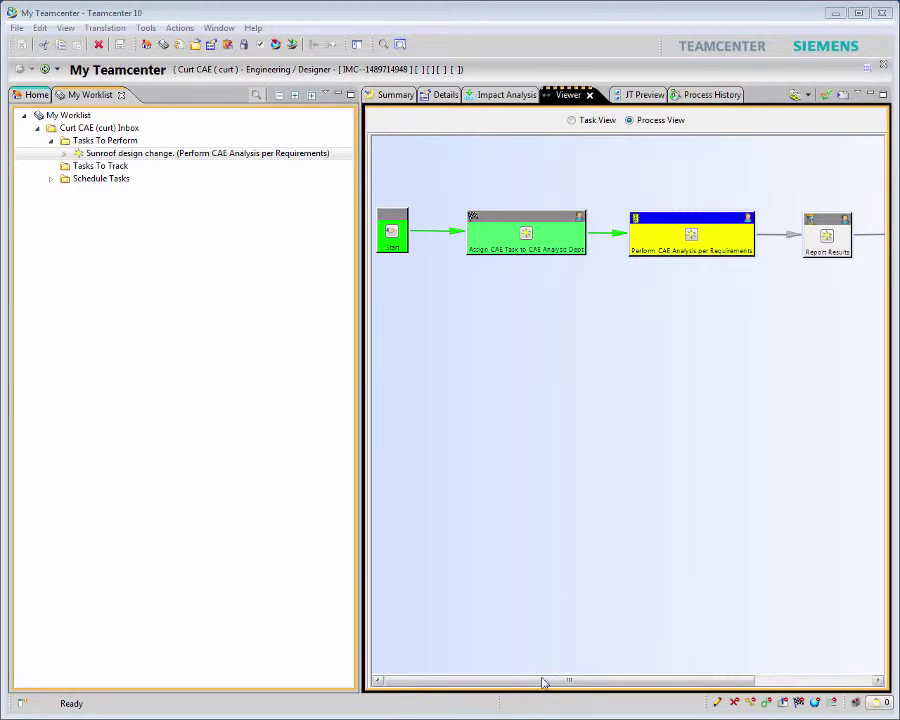
pyautogui.moveTo(542, 681); pyautogui.dragTo(676, 699)
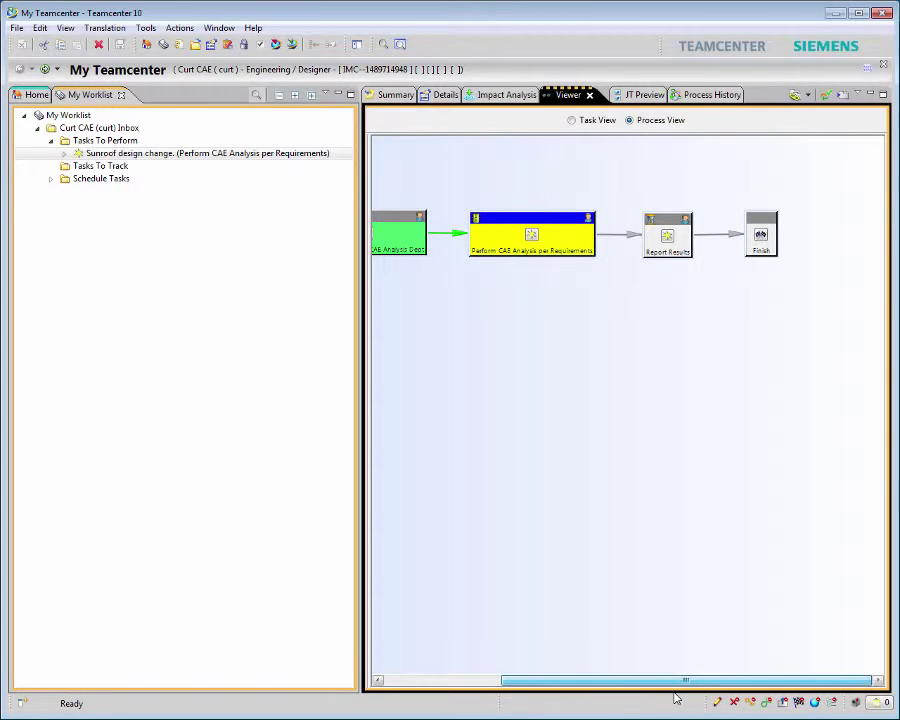
# - Check the task's Requirements document, then show target 000187/A;1's properties and actions
pyautogui.click(64, 153)
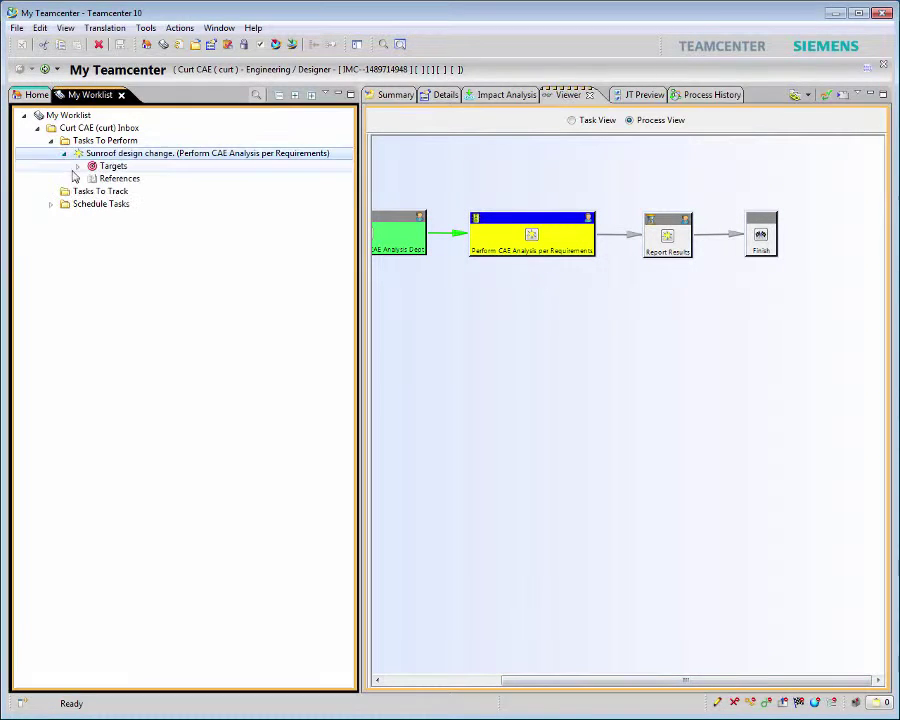
pyautogui.click(78, 178)
pyautogui.click(104, 190)
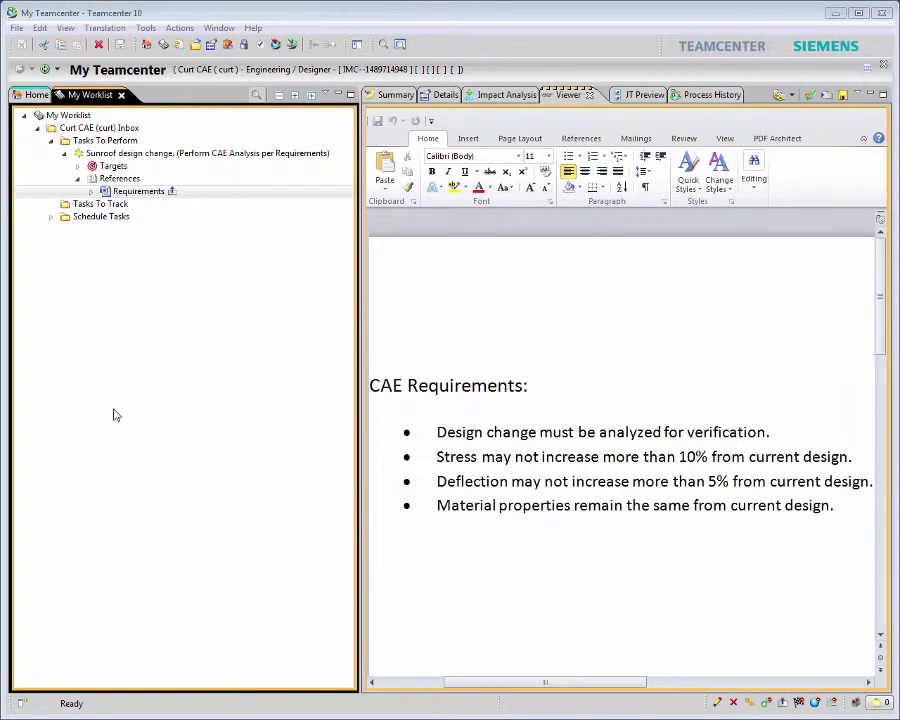
pyautogui.click(78, 178)
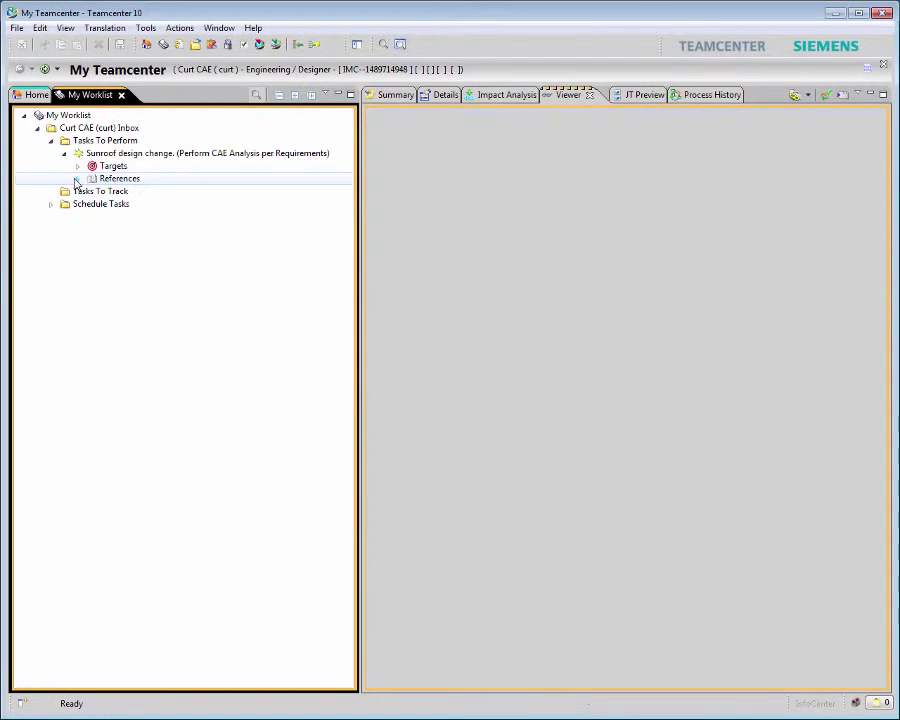
pyautogui.click(78, 166)
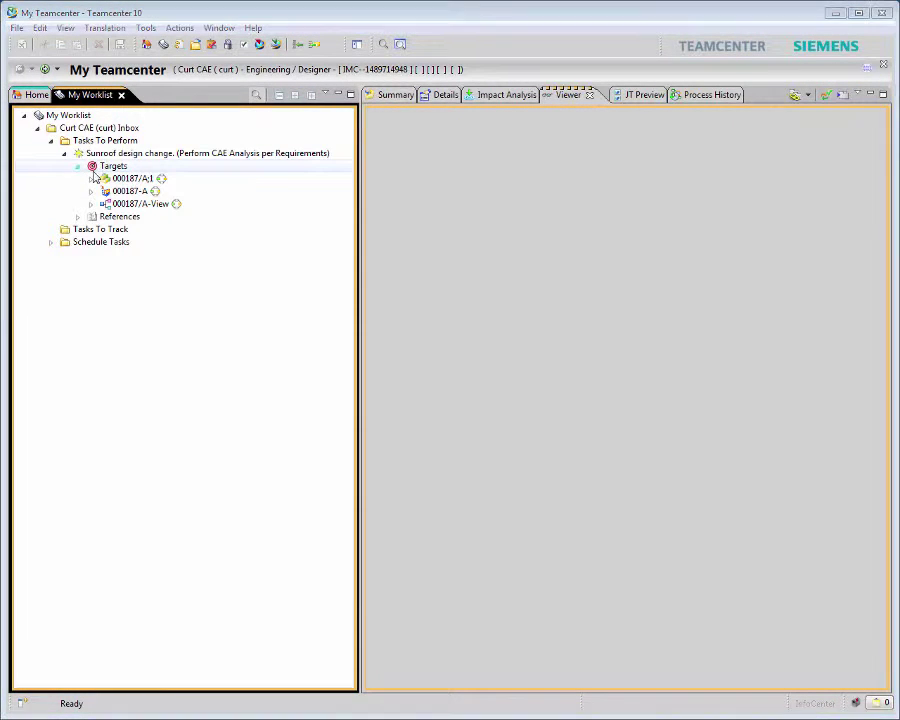
pyautogui.click(124, 179)
pyautogui.rightClick(121, 182)
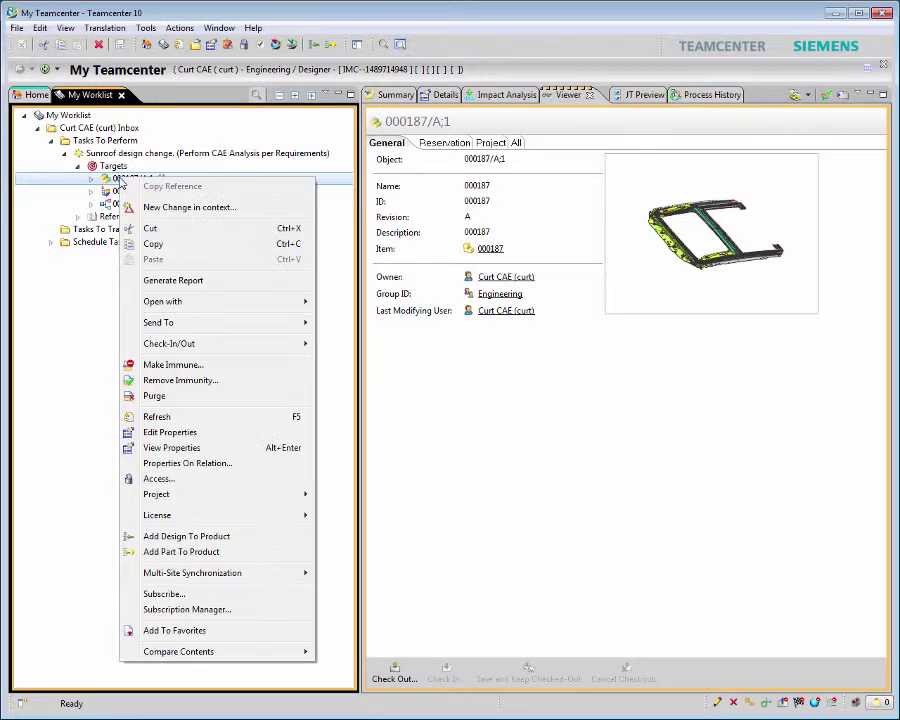
# - Send 000187/A;1 to CAE Manager and expand its where-referenced links in the Impact Analysis graph
pyautogui.moveTo(157, 322)
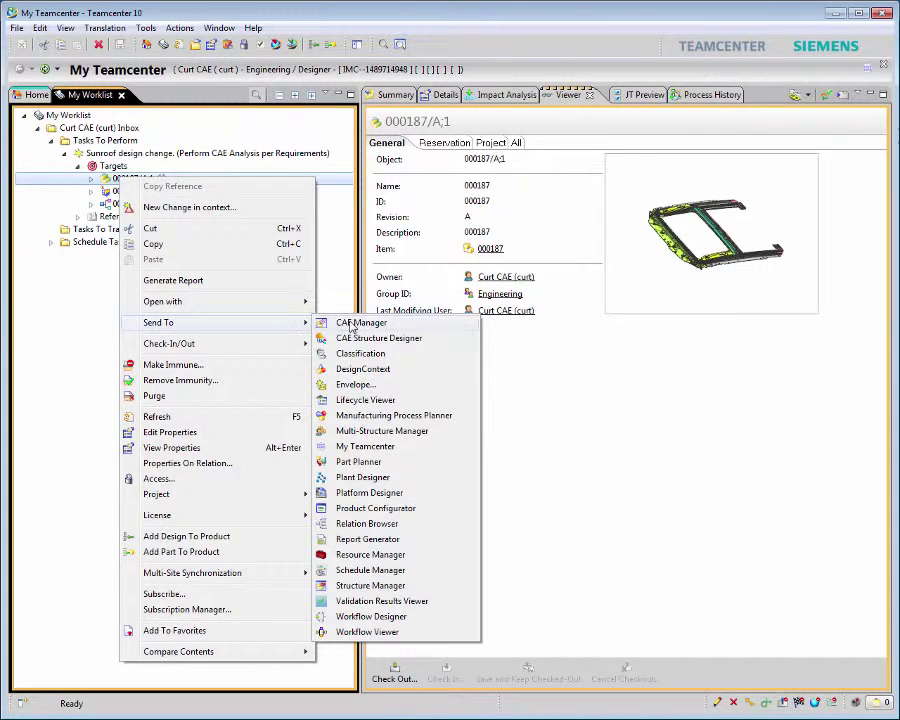
pyautogui.click(326, 325)
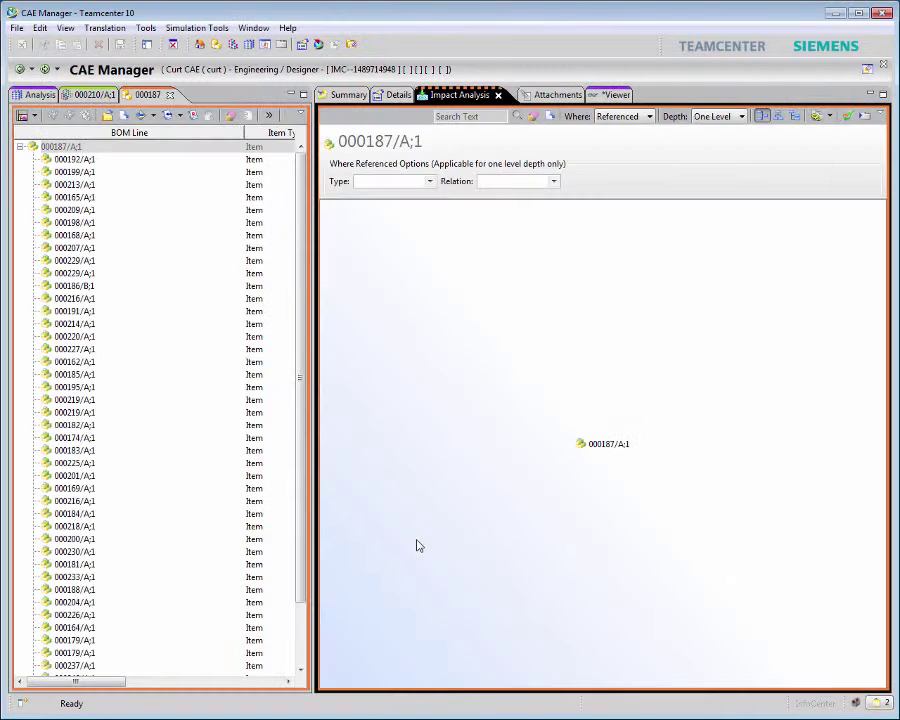
pyautogui.doubleClick(607, 446)
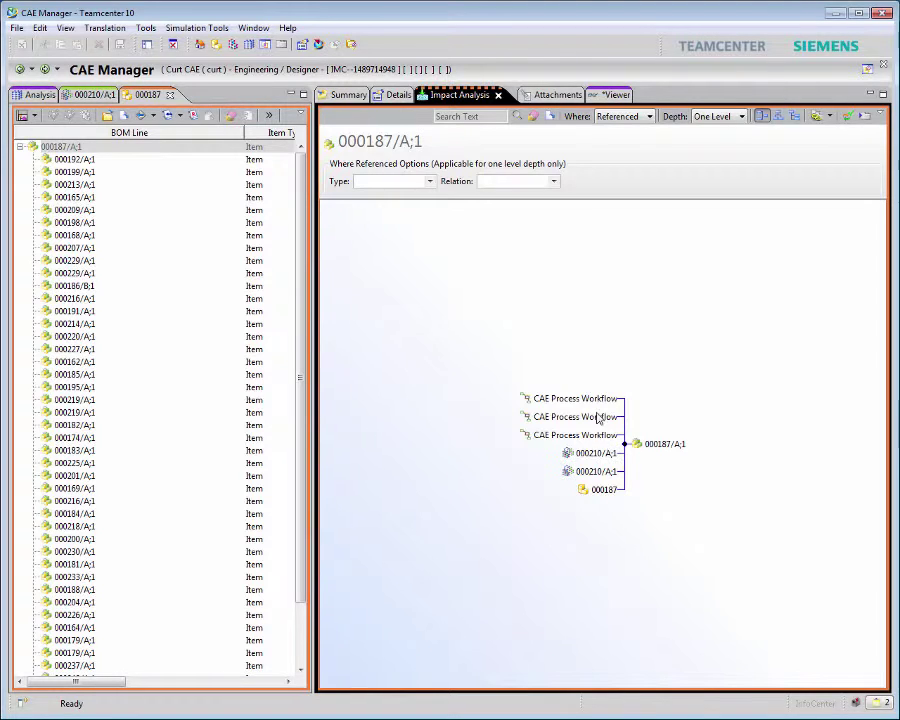
pyautogui.doubleClick(590, 399)
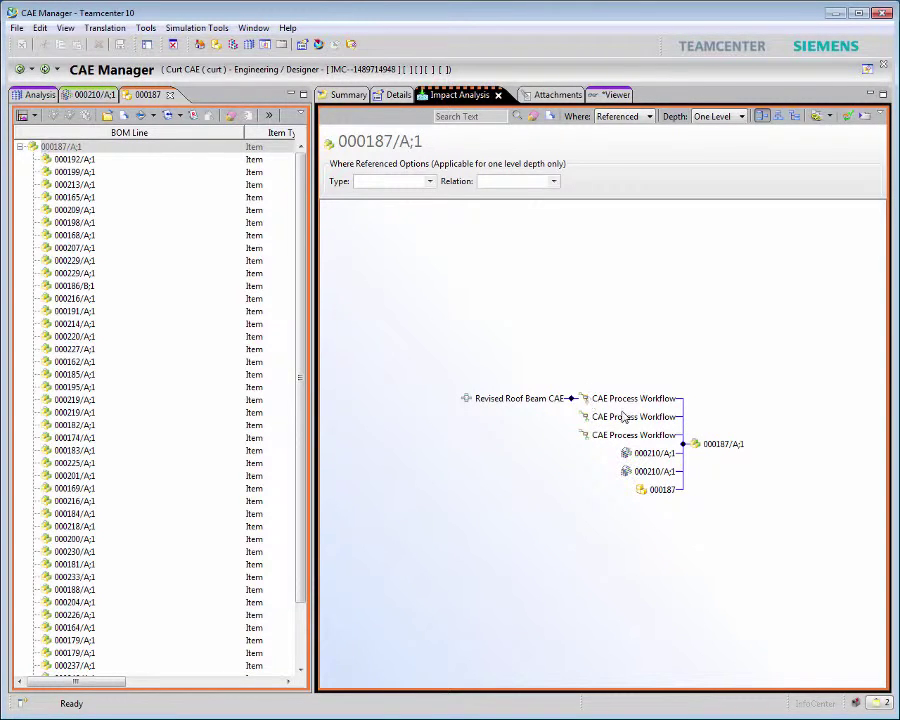
pyautogui.doubleClick(627, 421)
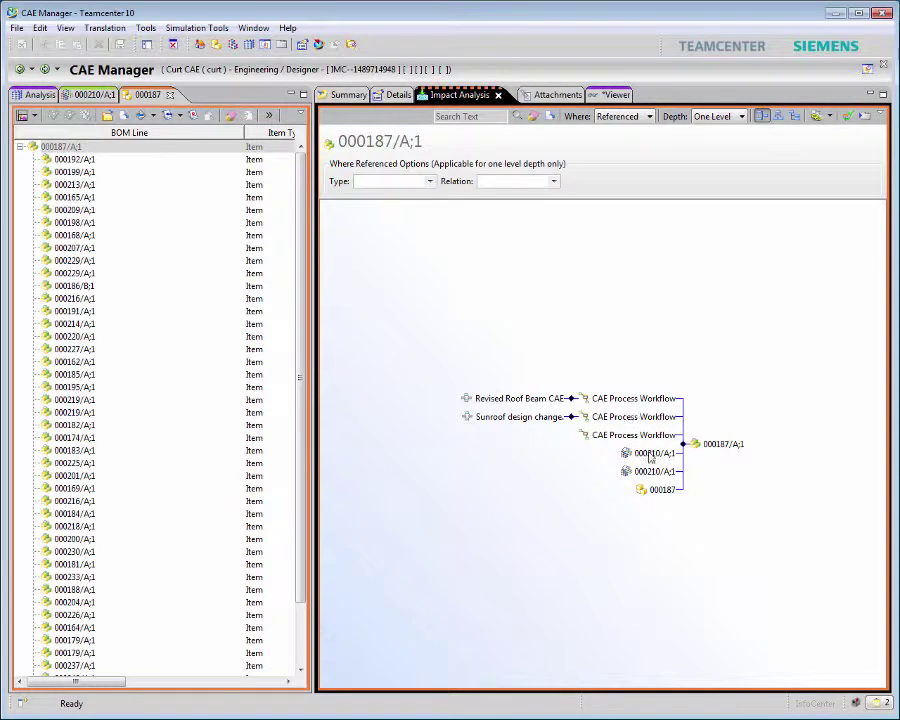
pyautogui.doubleClick(653, 454)
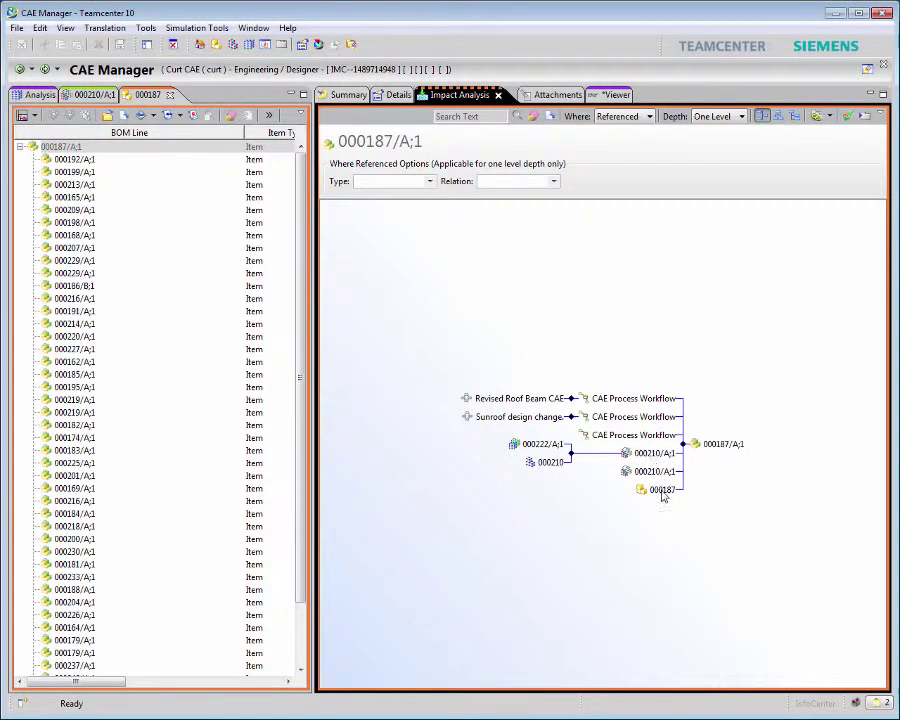
pyautogui.doubleClick(661, 490)
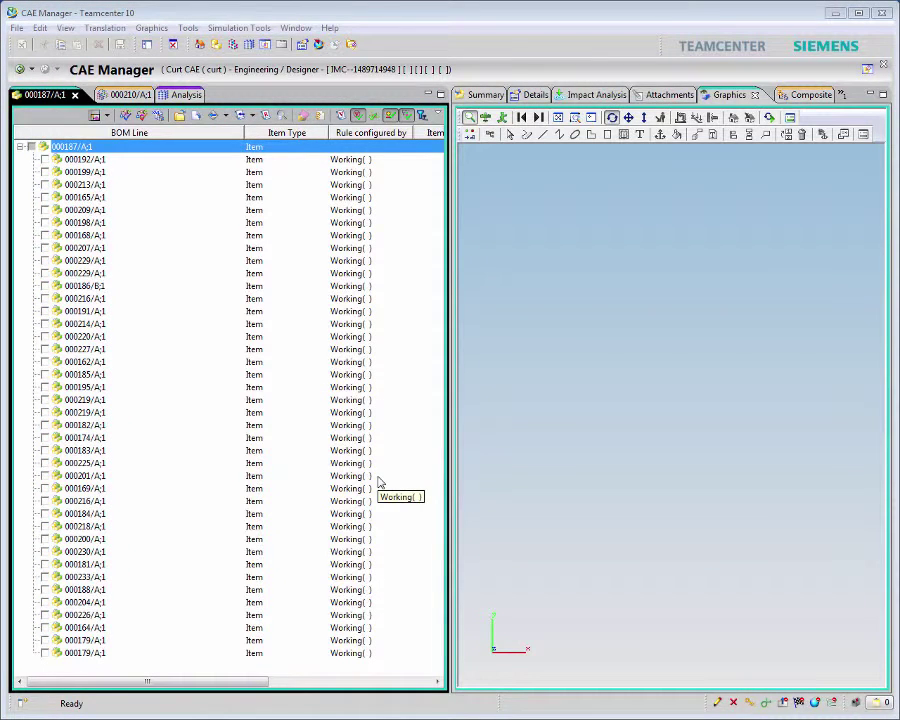
# - Load the whole sunroof assembly in 3D, then view 000210/A;1's Composite relations
pyautogui.click(32, 147)
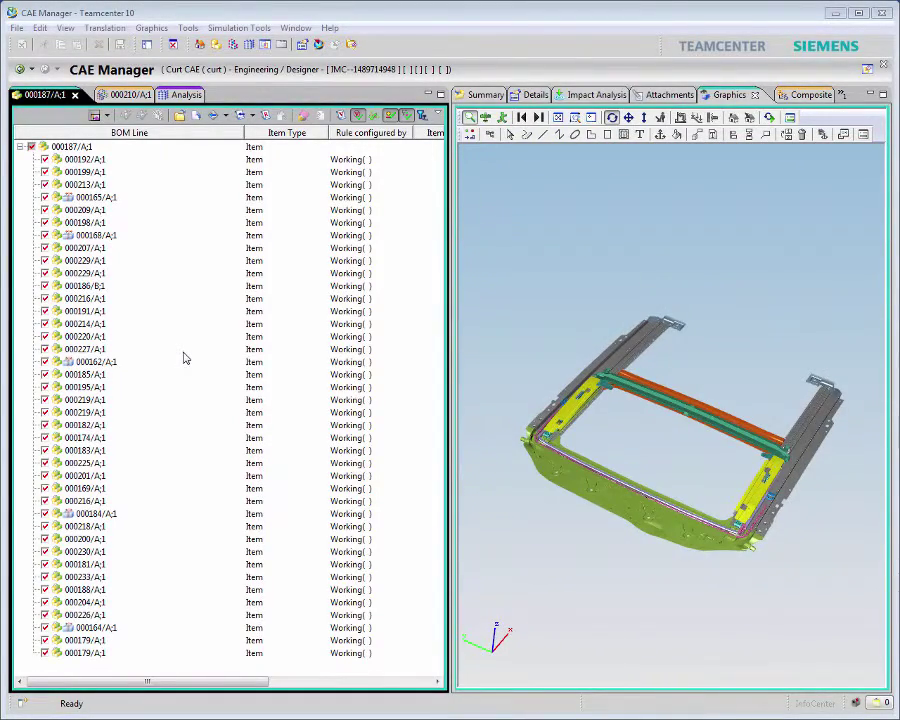
pyautogui.click(128, 94)
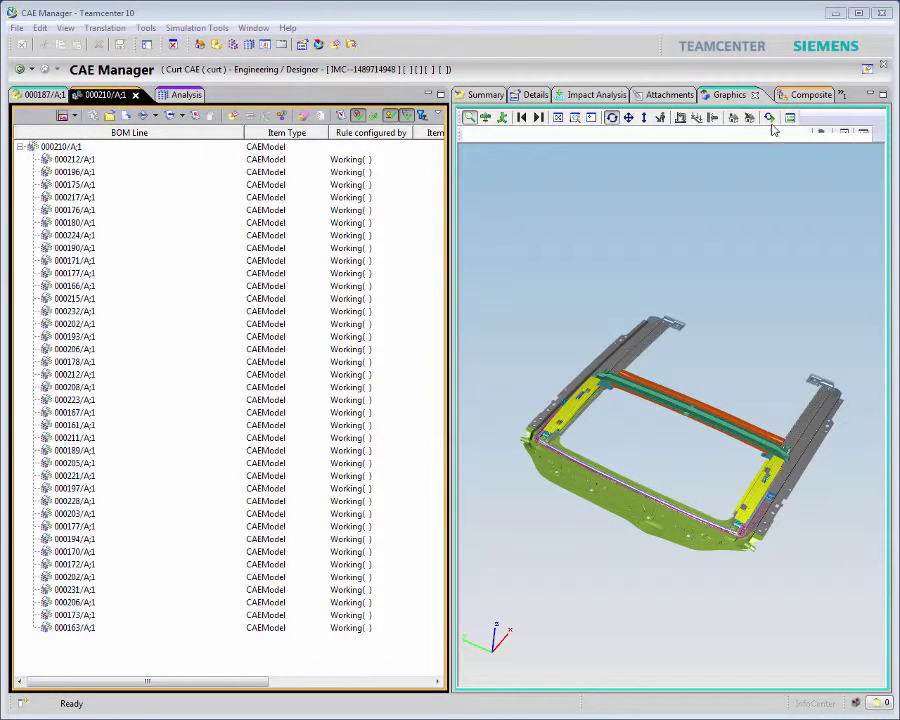
pyautogui.click(803, 97)
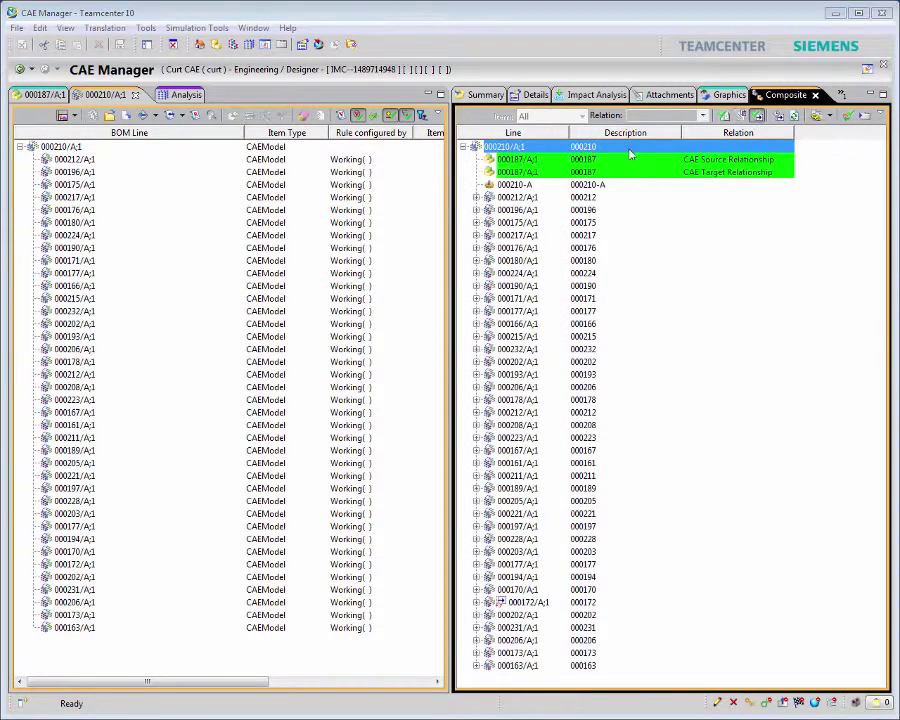
# - Expand all levels below 000210/A;1 in the composite table and scroll through the relations
pyautogui.rightClick(566, 148)
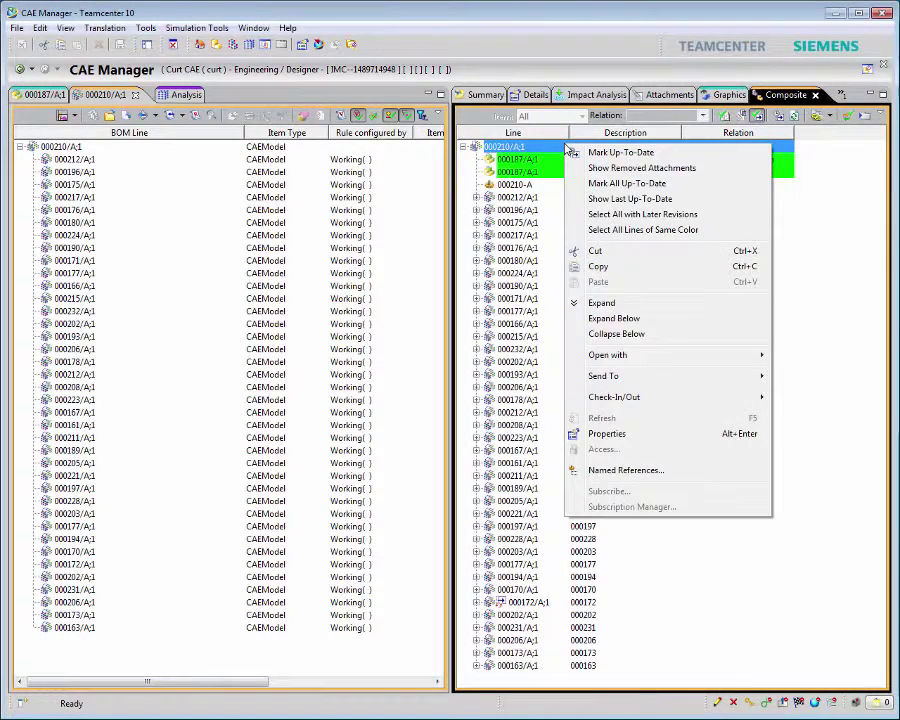
pyautogui.click(605, 318)
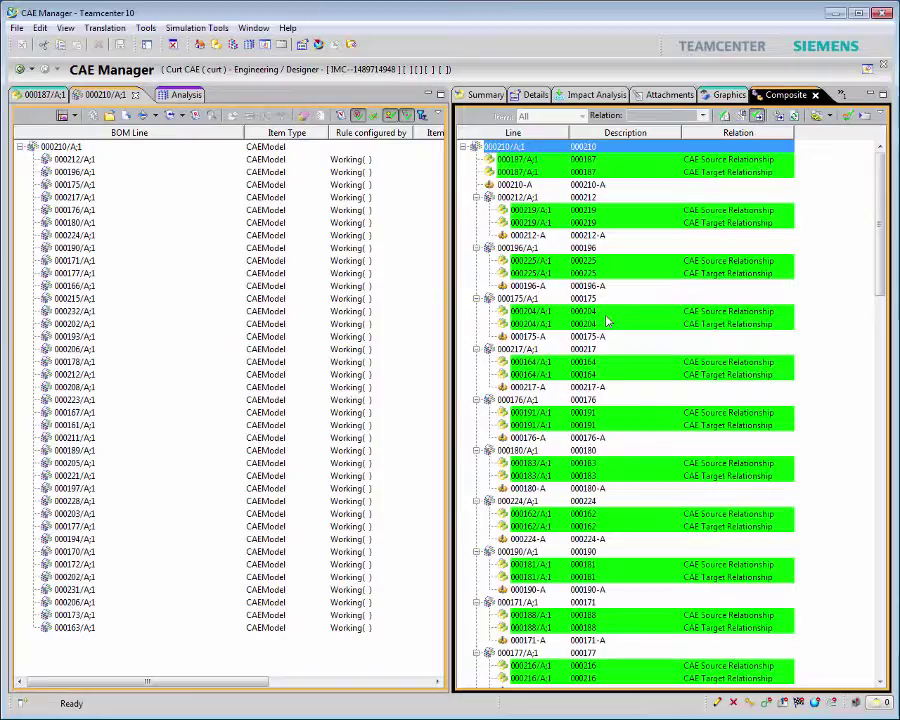
pyautogui.moveTo(882, 250); pyautogui.dragTo(882, 632)
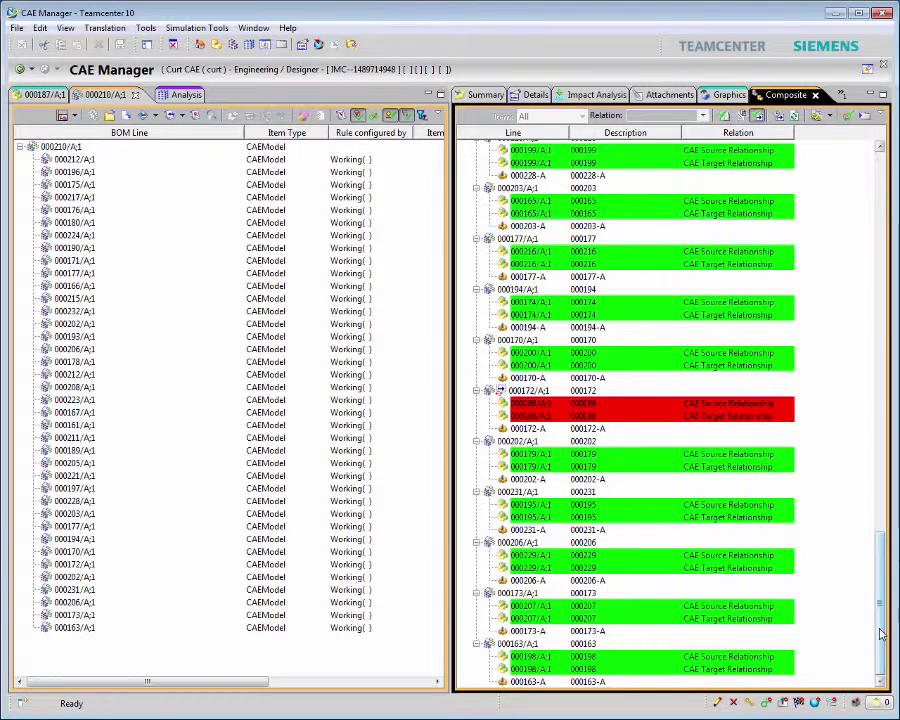
# - Isolate part 000186/B;1 in the Graphics view with View Selected and zoom out
pyautogui.click(727, 95)
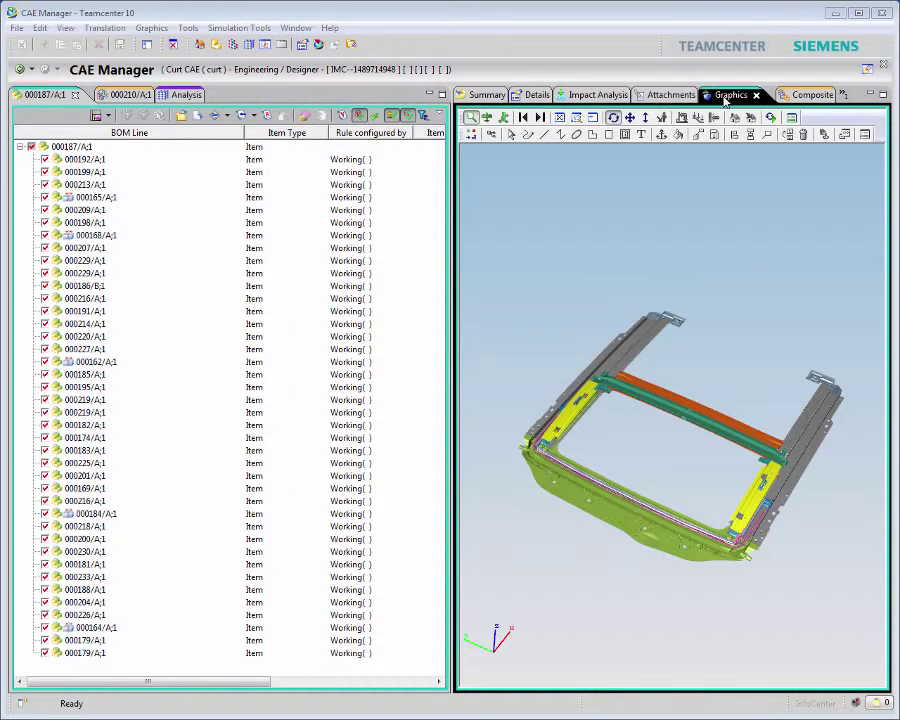
pyautogui.click(86, 286)
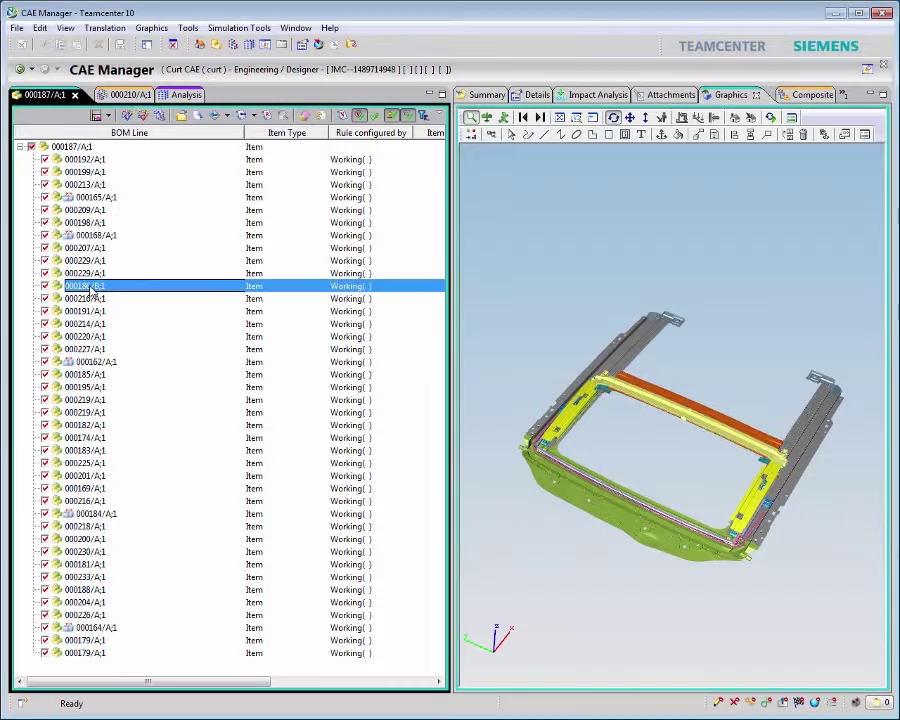
pyautogui.rightClick(540, 246)
pyautogui.click(576, 307)
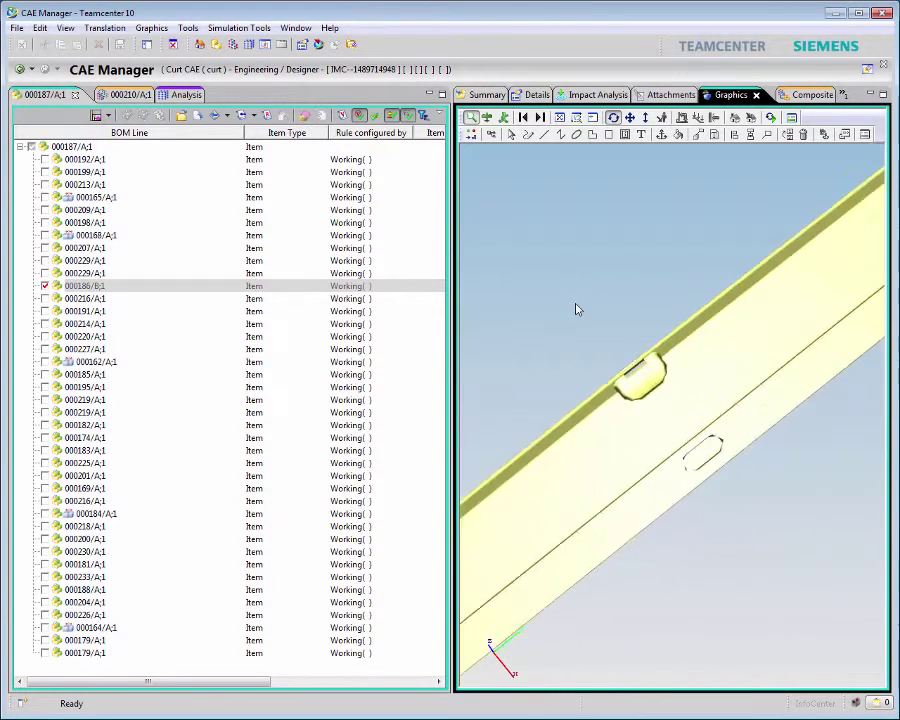
pyautogui.scroll(-5, 576, 307)
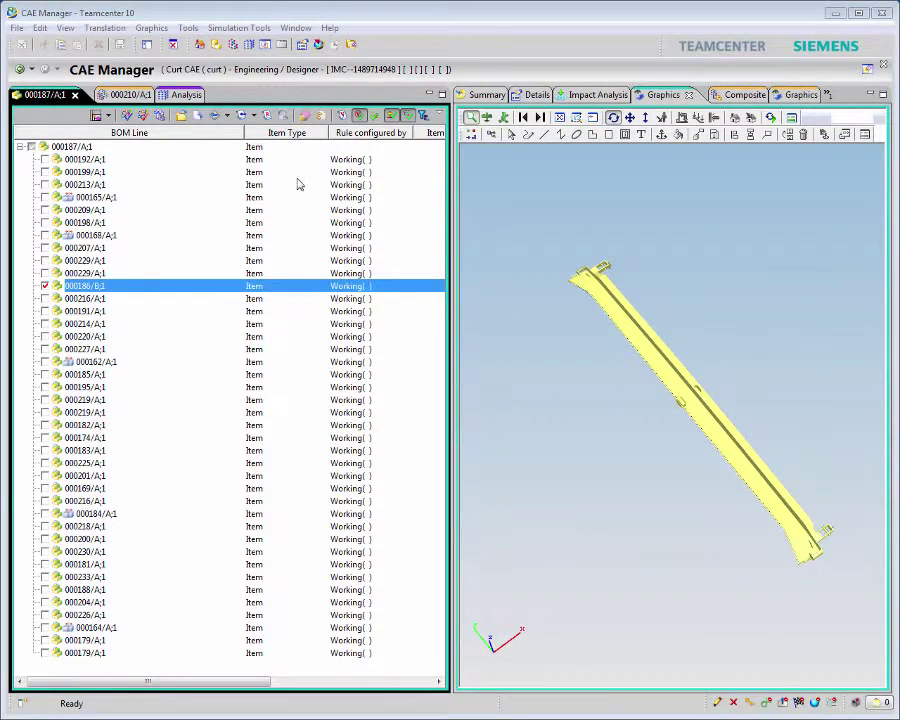
# - Launch Batch_Mesher on 000186/B with the progress monitor shown, closing it once complete
pyautogui.click(240, 30)
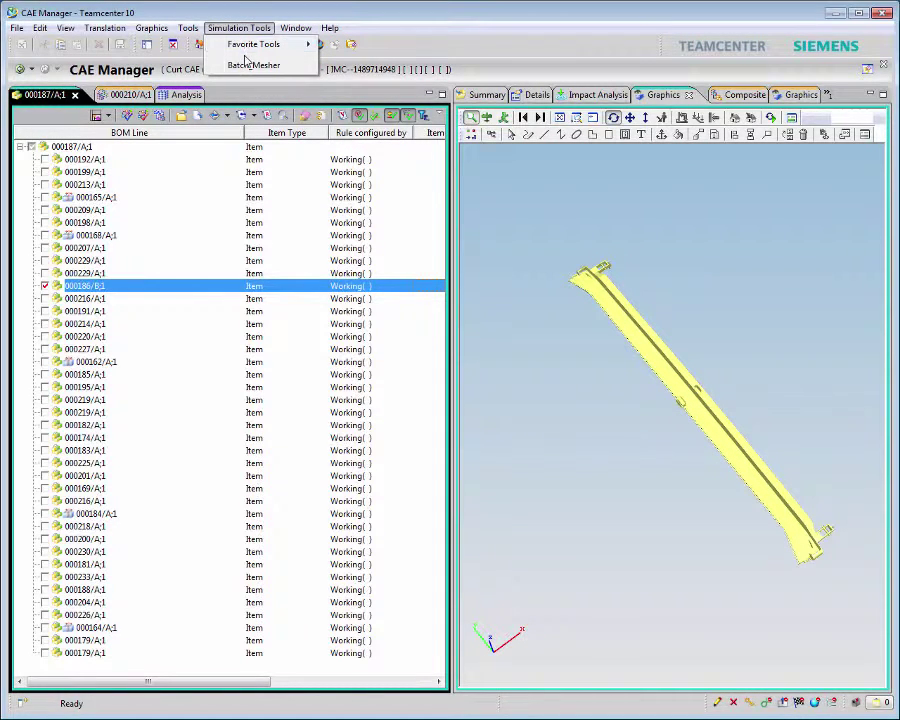
pyautogui.click(247, 66)
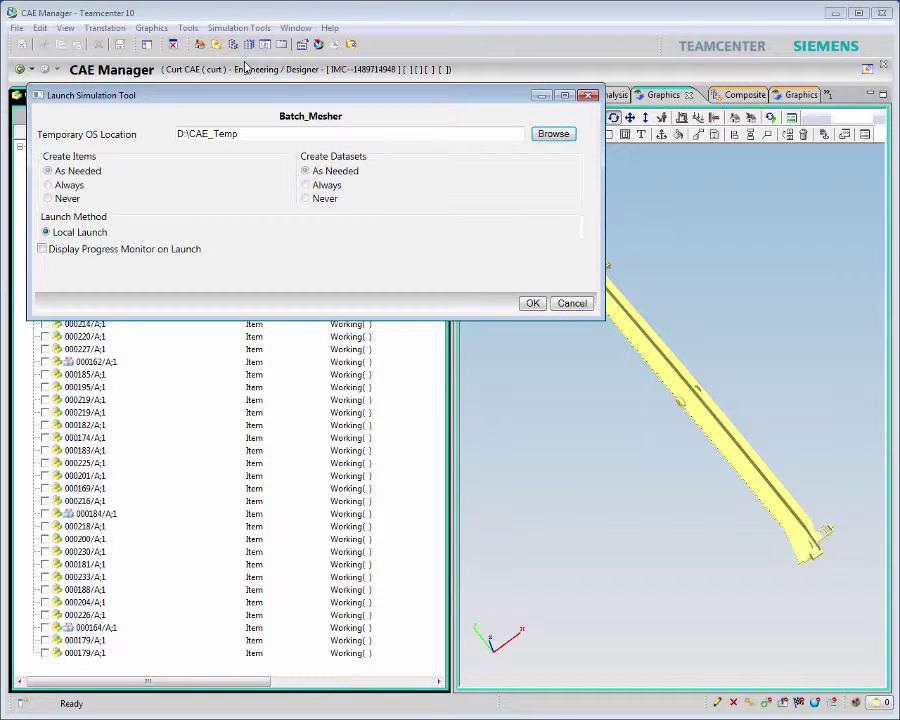
pyautogui.click(42, 250)
pyautogui.click(532, 304)
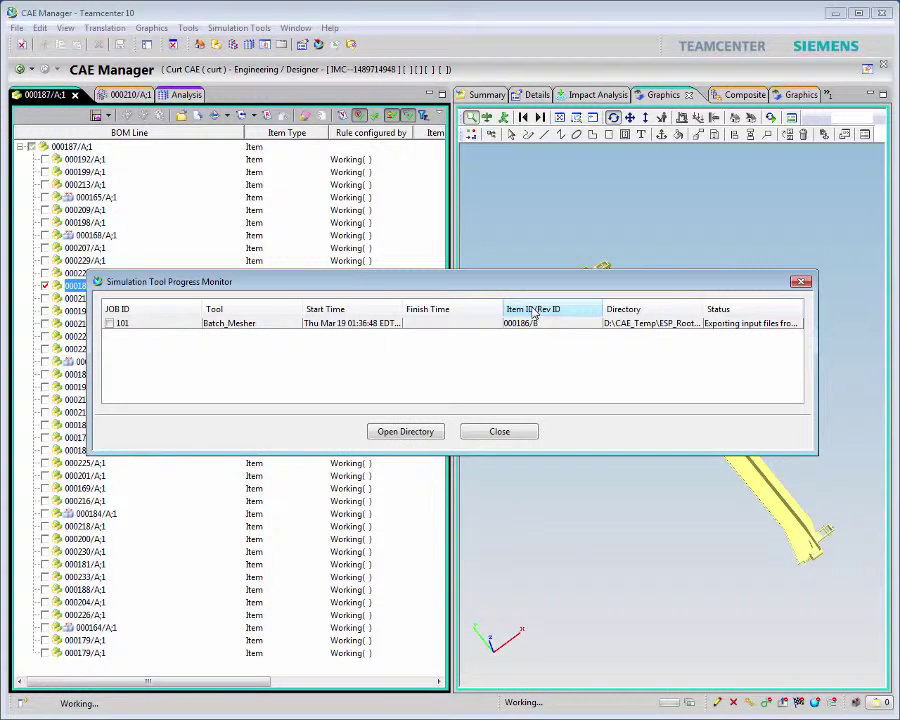
pyautogui.click(487, 432)
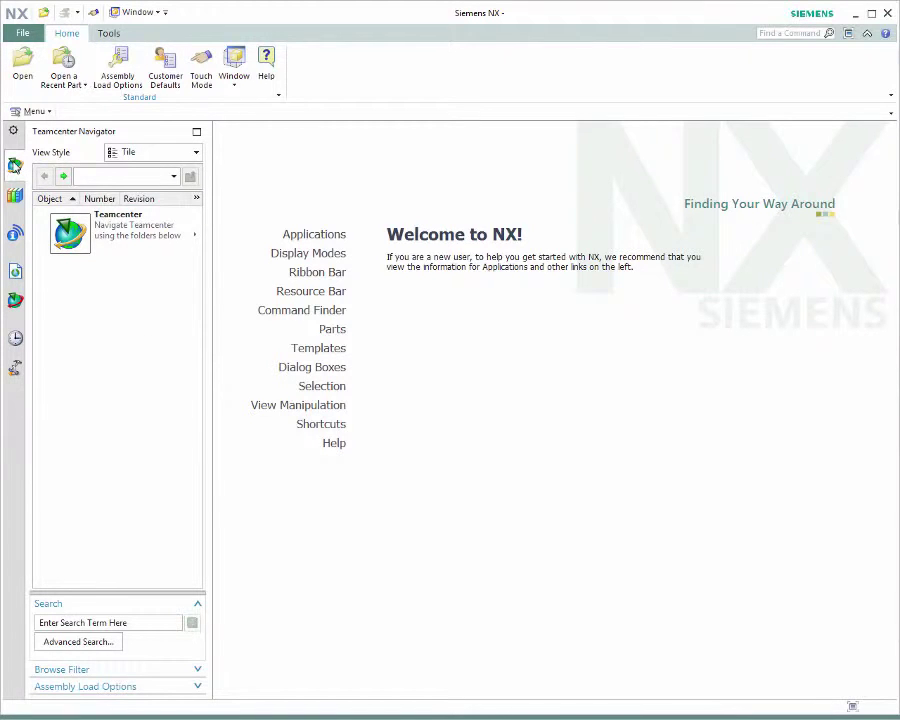
# - Load assembly FEM 000210 from Home > CAE and make component 000172 the displayed part
pyautogui.doubleClick(117, 230)
pyautogui.doubleClick(117, 295)
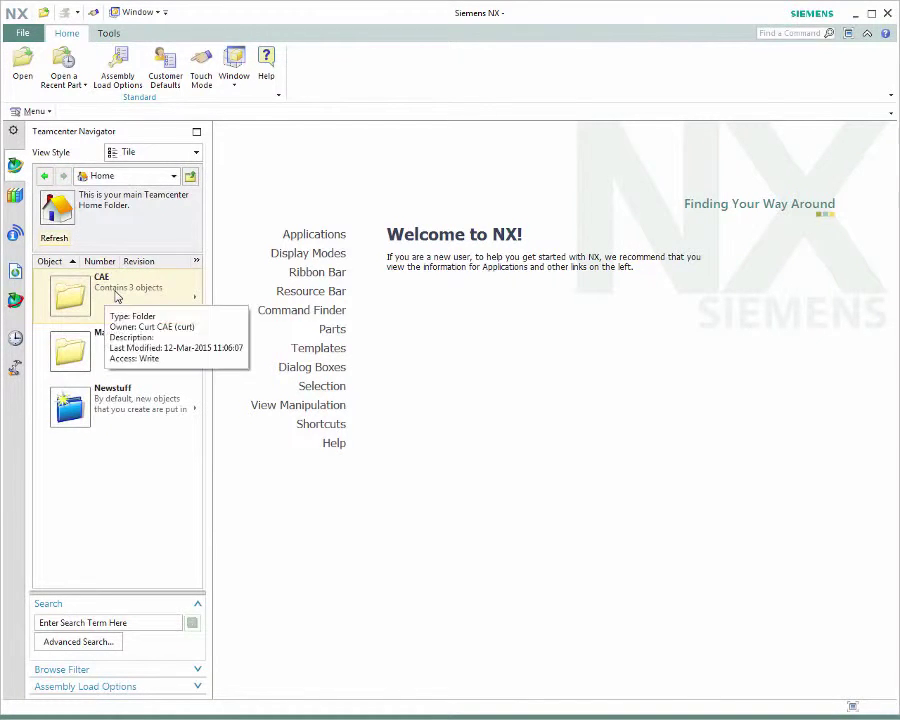
pyautogui.doubleClick(117, 295)
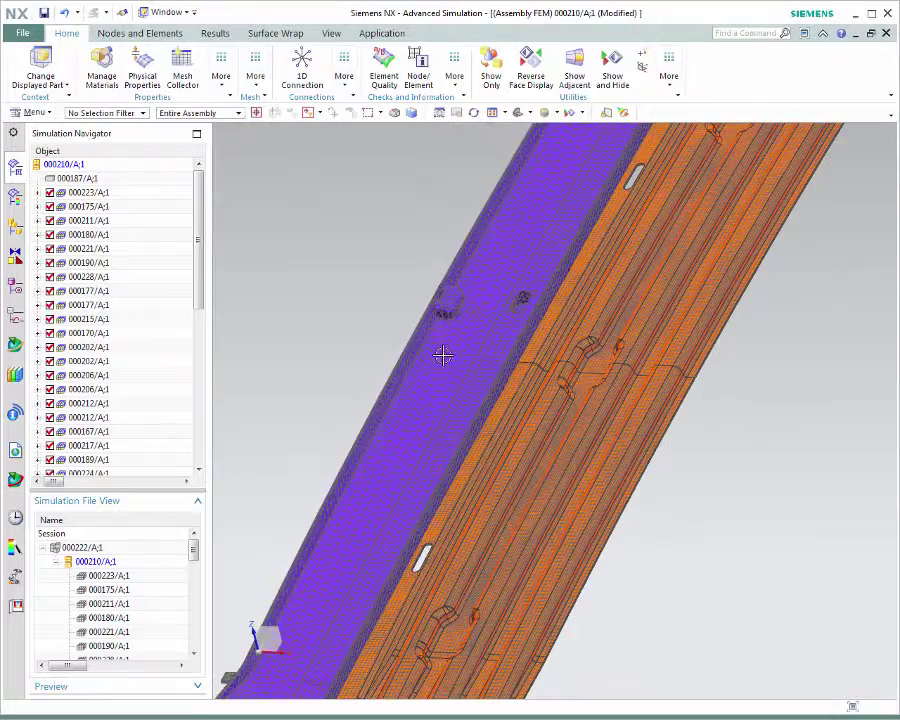
pyautogui.click(443, 356)
pyautogui.scroll(-6, 174, 350)
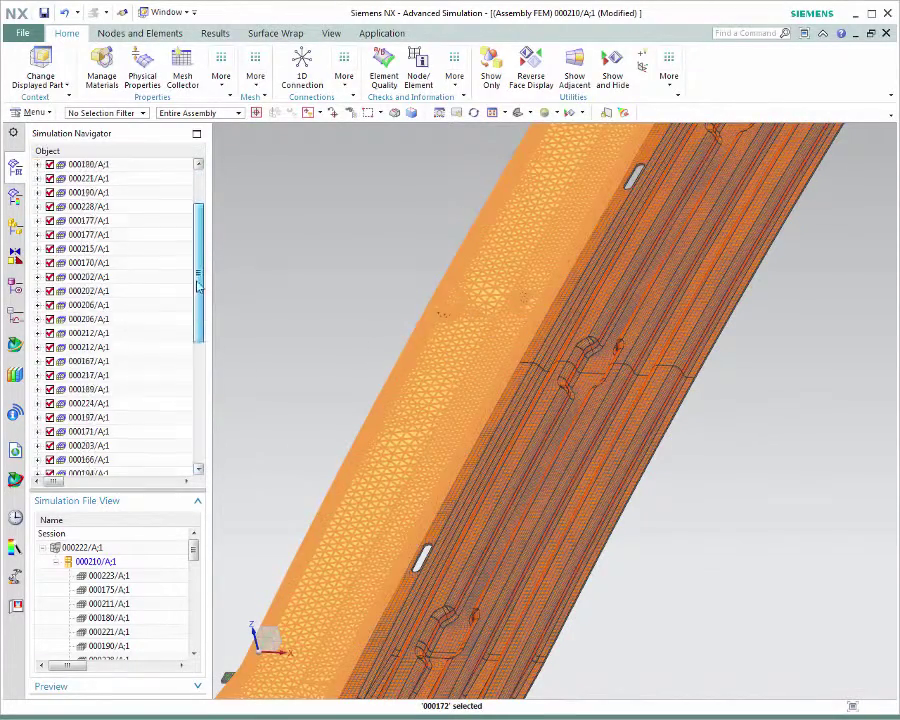
pyautogui.rightClick(151, 321)
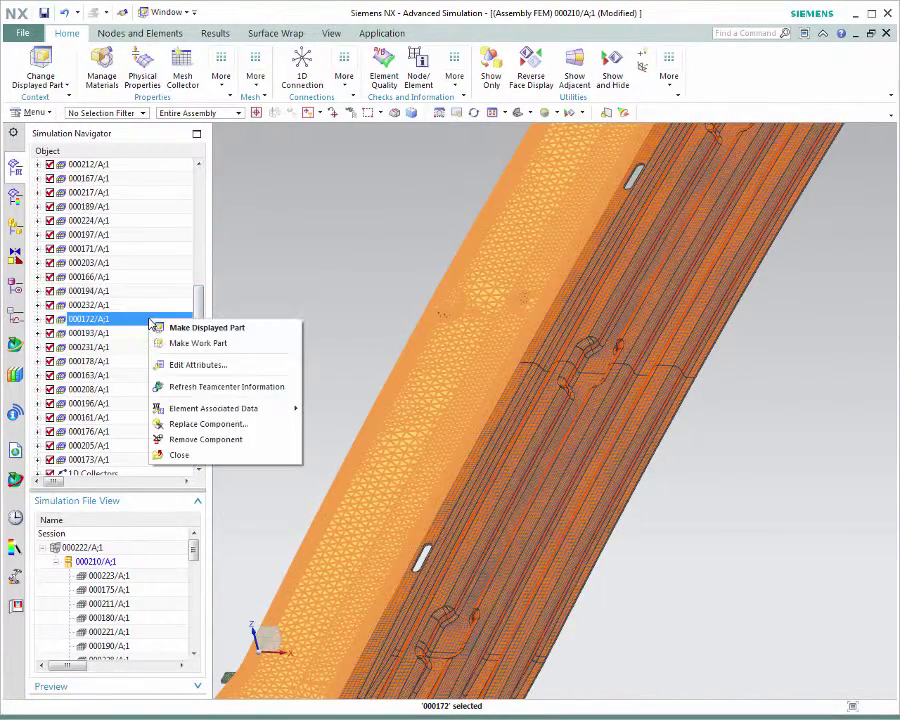
pyautogui.click(200, 327)
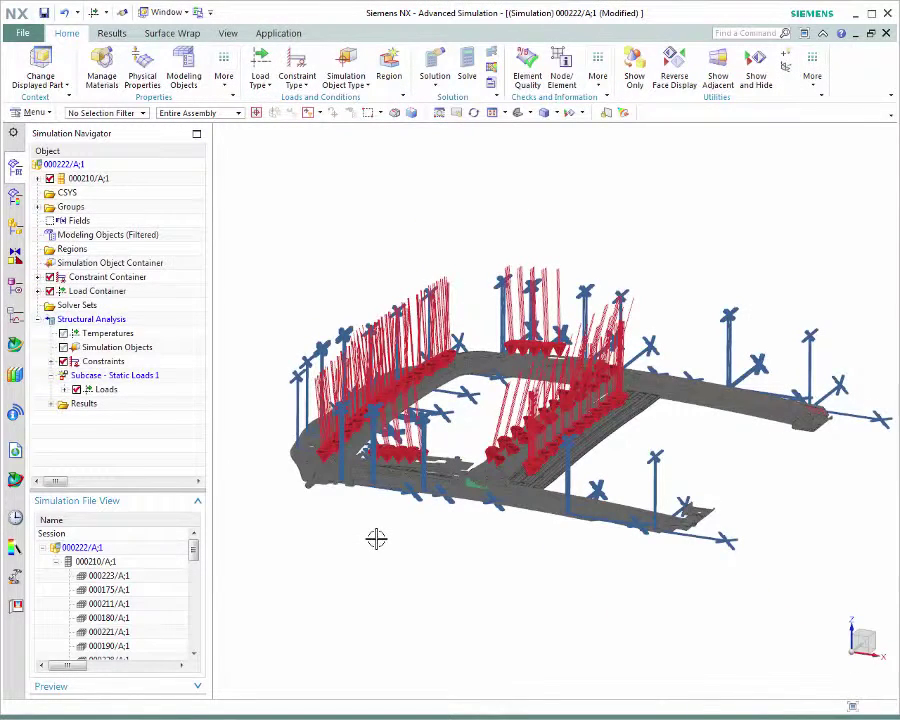
# - Copy the Structural Analysis solution, rename the copy 'Impact of Design Change', and solve it
pyautogui.click(91, 317)
pyautogui.rightClick(91, 317)
pyautogui.click(119, 368)
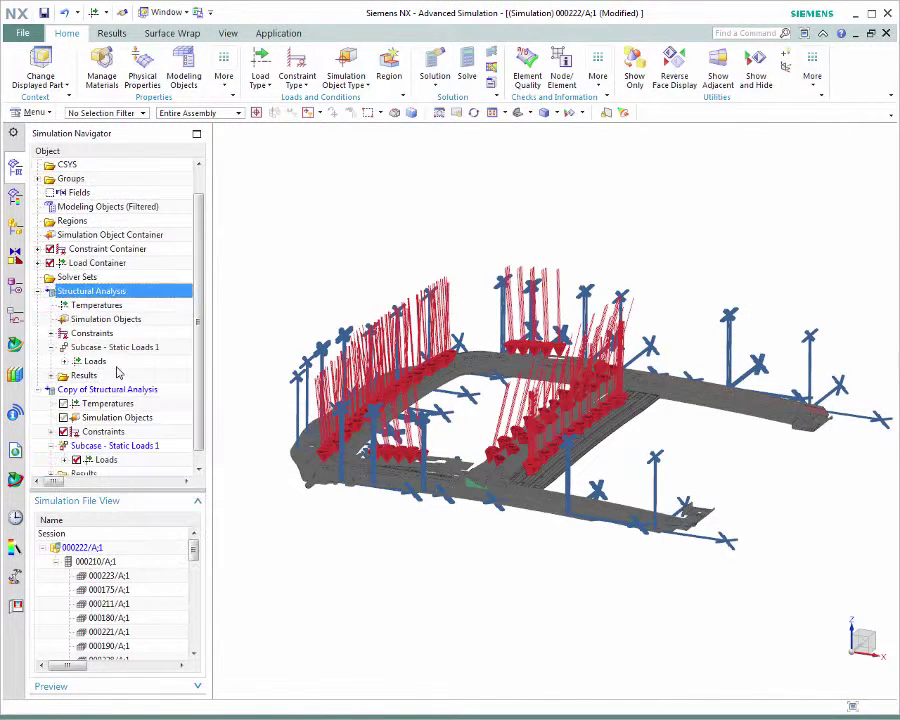
pyautogui.rightClick(113, 392)
pyautogui.click(143, 459)
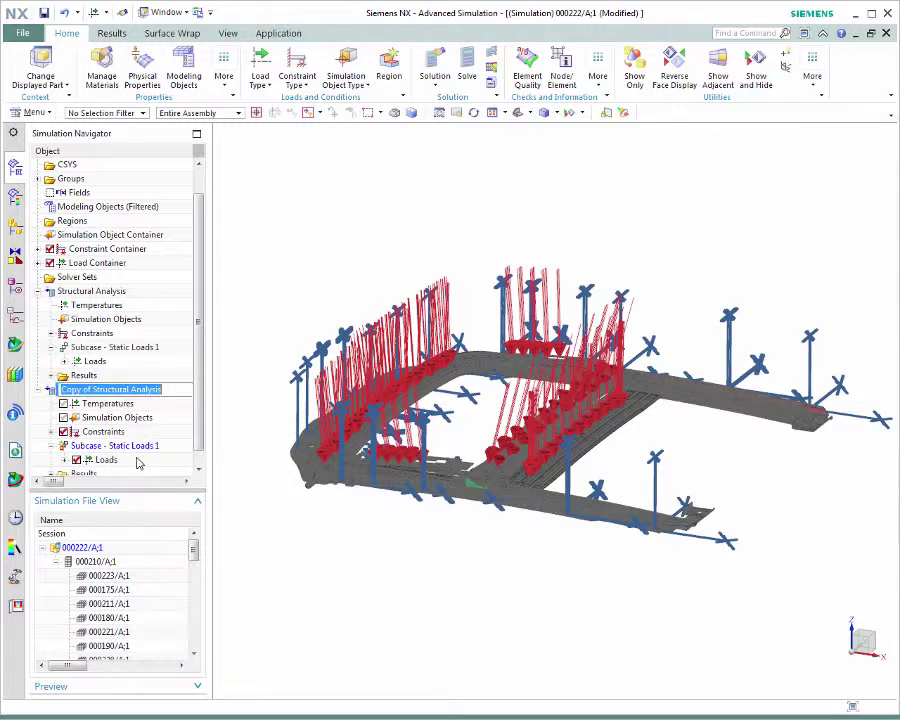
pyautogui.write('Impact of')
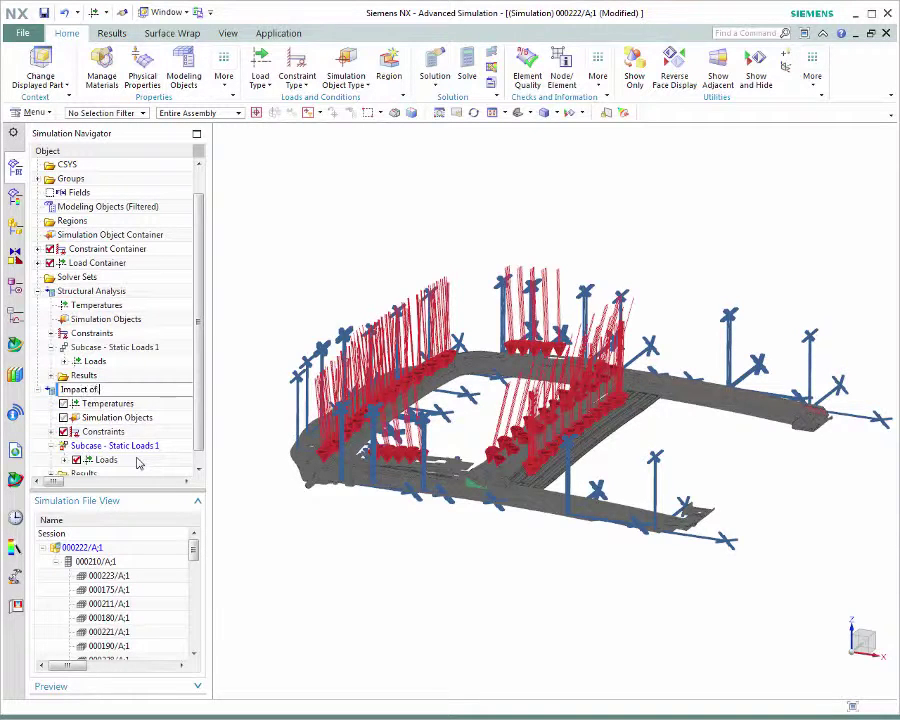
pyautogui.write(' De')
pyautogui.press('Return')
pyautogui.rightClick(117, 390)
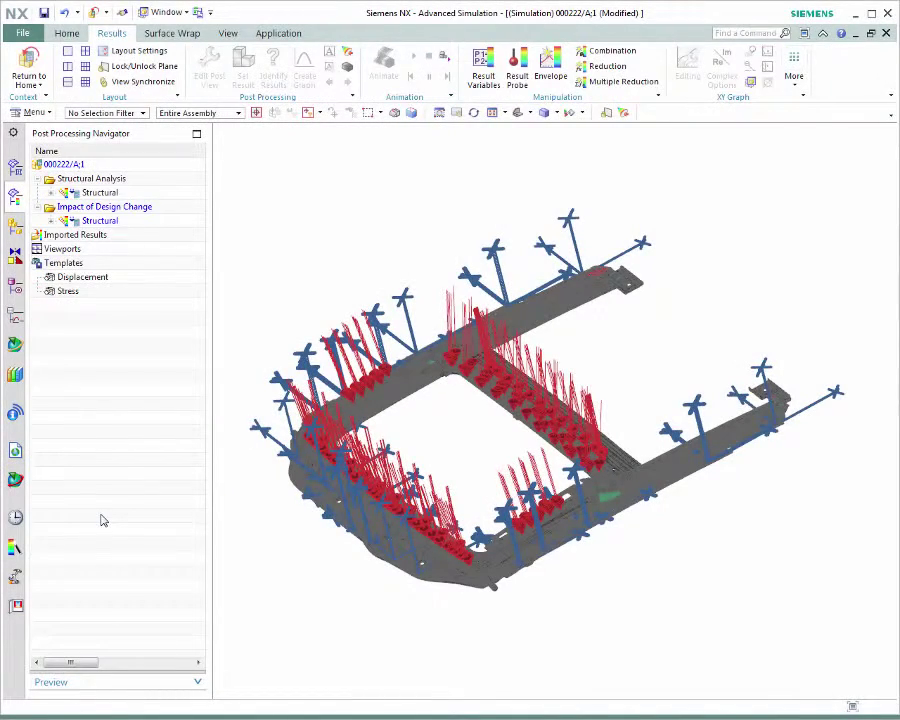
# - Plot the Impact of Design Change nodal displacement Magnitude as a fringe plot peaking at 2.978 mm
pyautogui.doubleClick(100, 220)
pyautogui.click(64, 234)
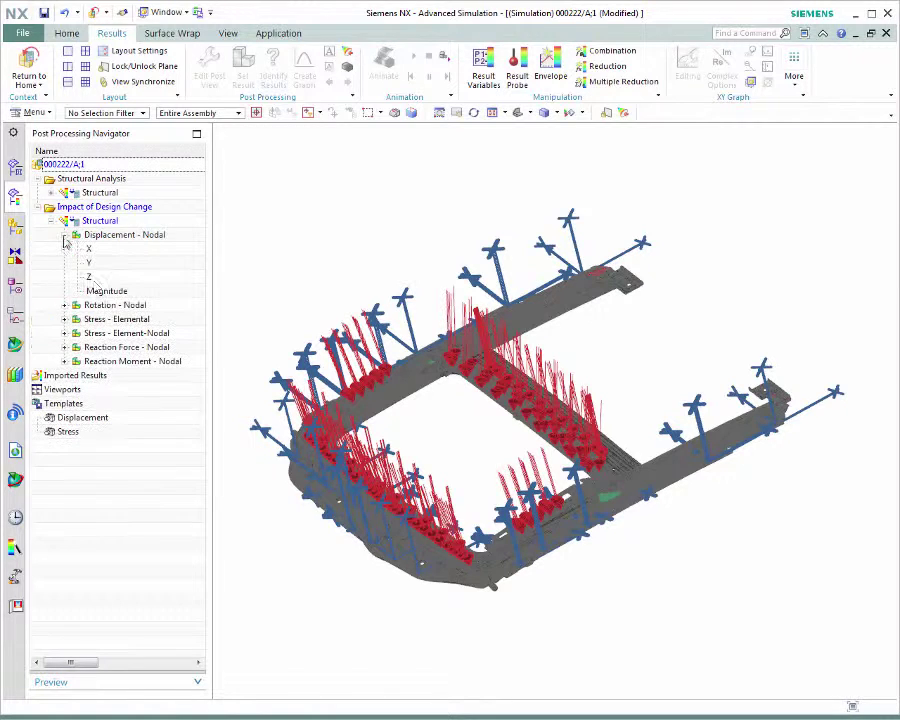
pyautogui.doubleClick(98, 291)
pyautogui.moveTo(80, 447); pyautogui.dragTo(574, 357)
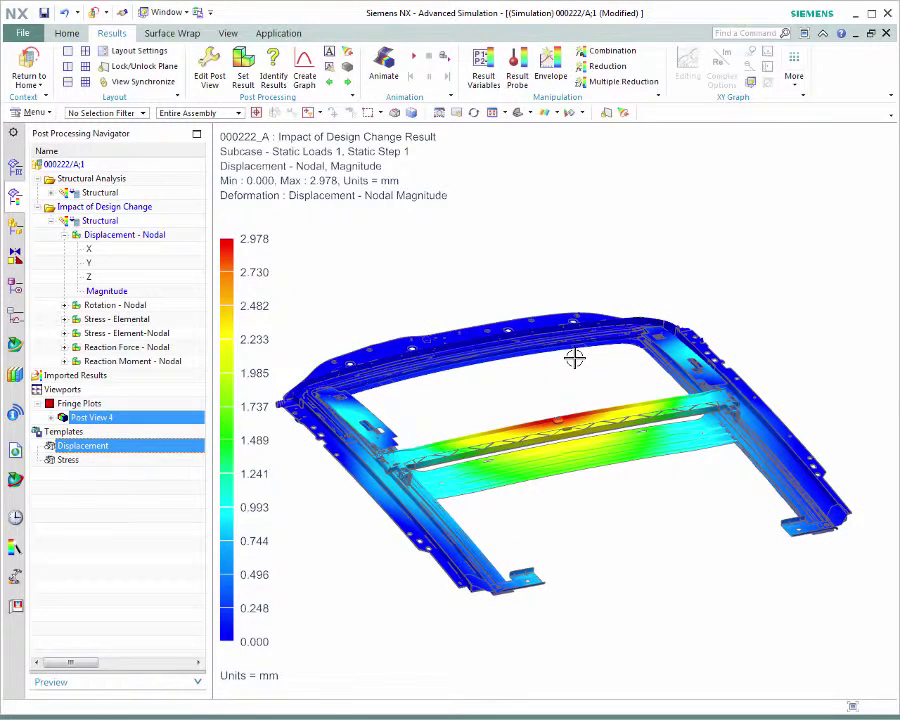
# - Set up a report for the Impact of Design Change solution in the Simulation Navigator
pyautogui.rightClick(112, 417)
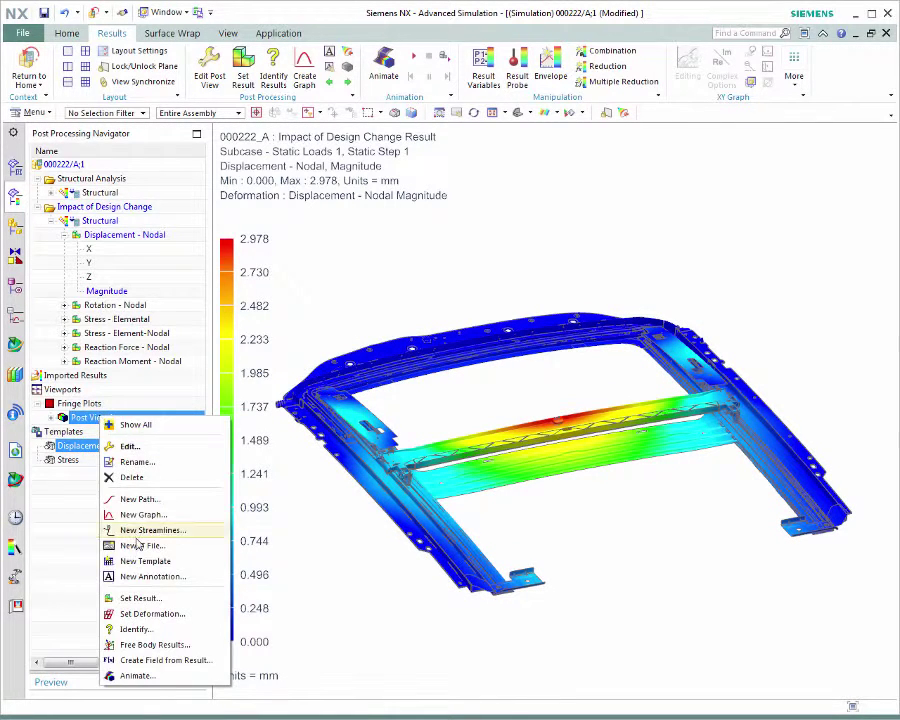
pyautogui.click(160, 526)
pyautogui.click(15, 166)
pyautogui.rightClick(100, 418)
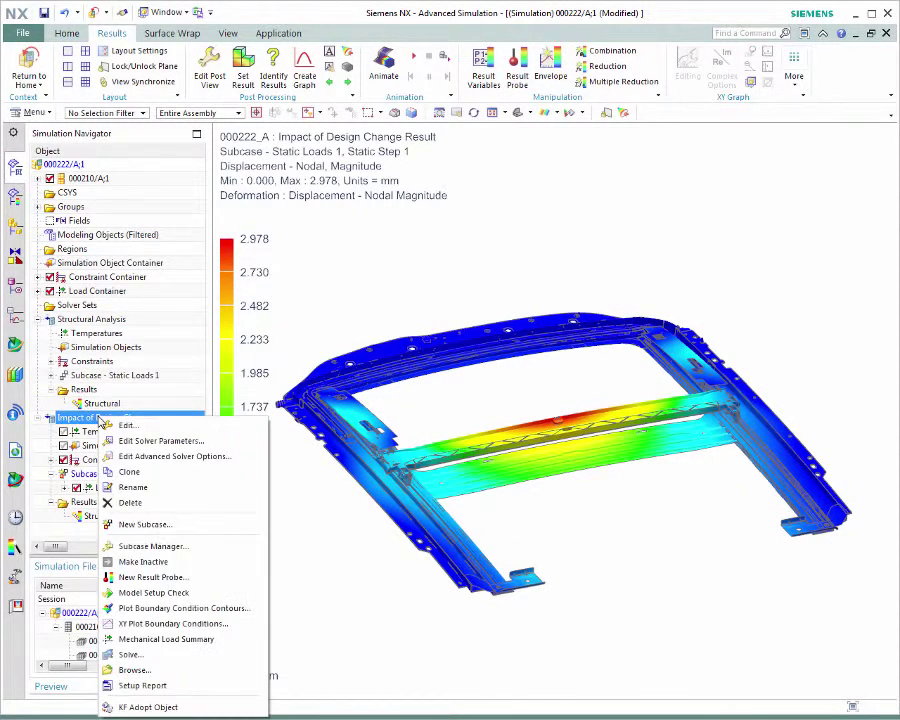
pyautogui.click(138, 686)
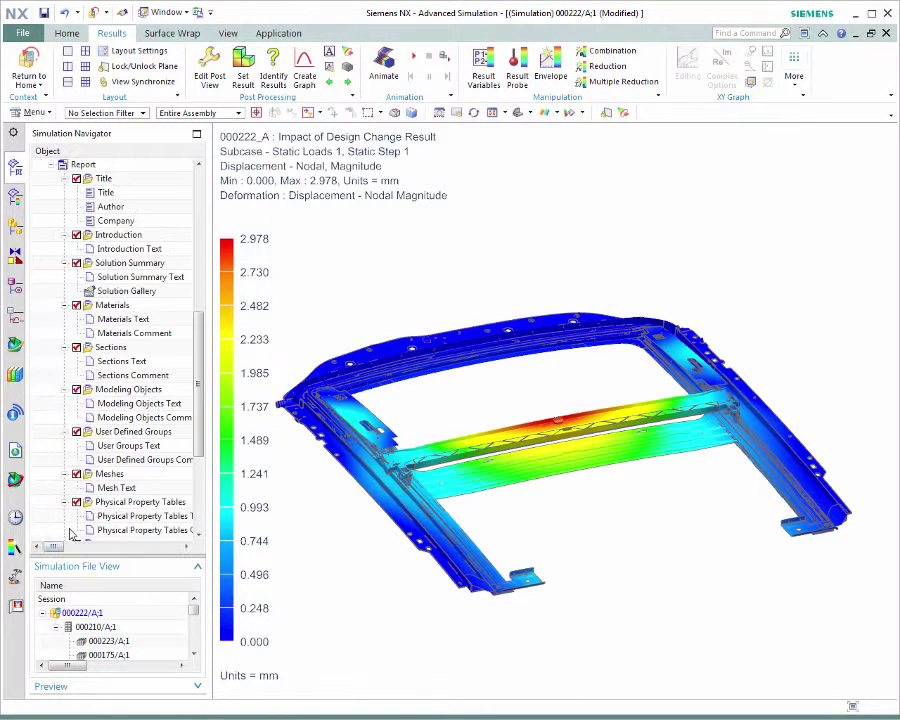
# - Snapshot the displacement plot into the report's Images section as Image1
pyautogui.scroll(-4, 199, 406)
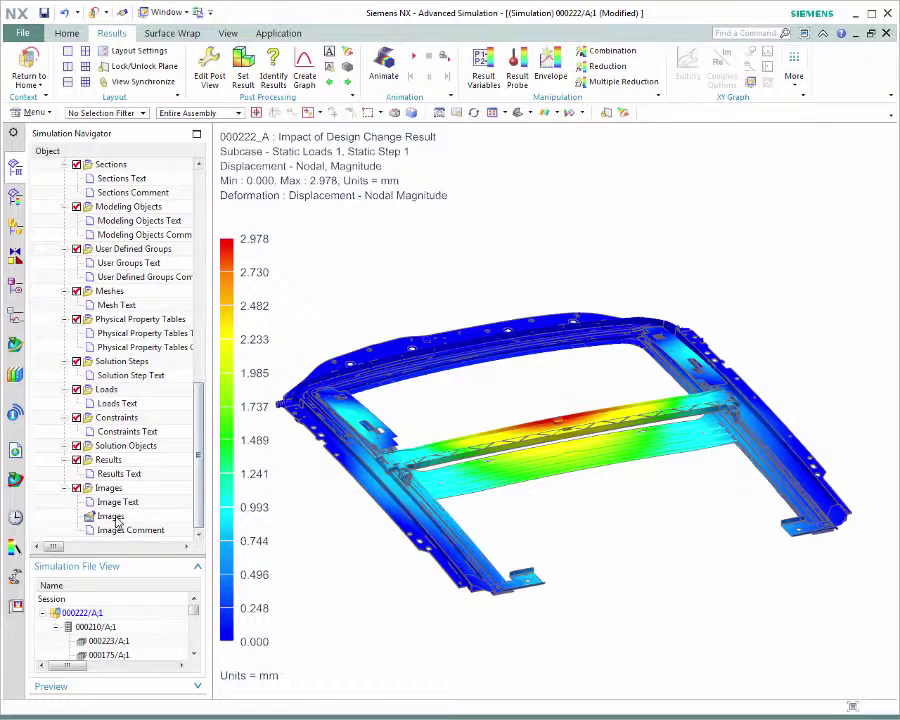
pyautogui.rightClick(112, 516)
pyautogui.click(146, 547)
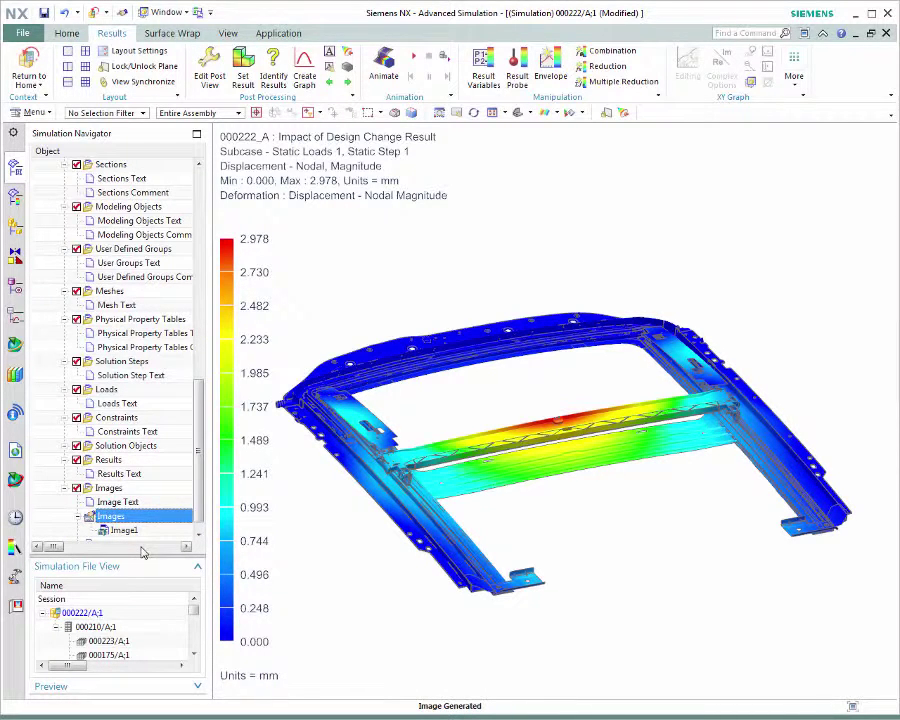
pyautogui.click(14, 198)
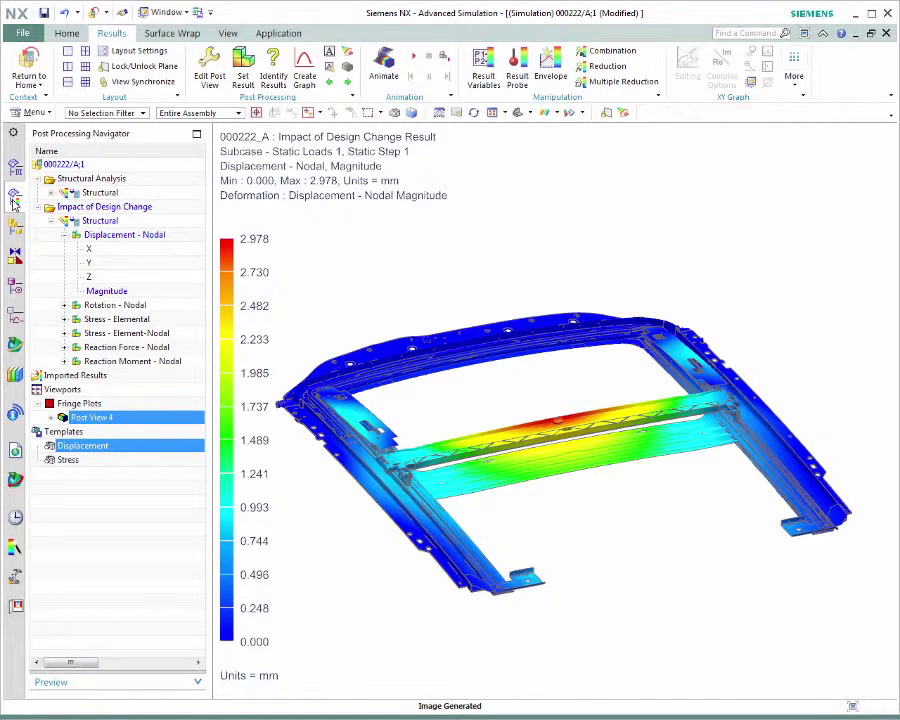
# - Apply the Stress template to the Impact of Design Change results view
pyautogui.click(62, 460)
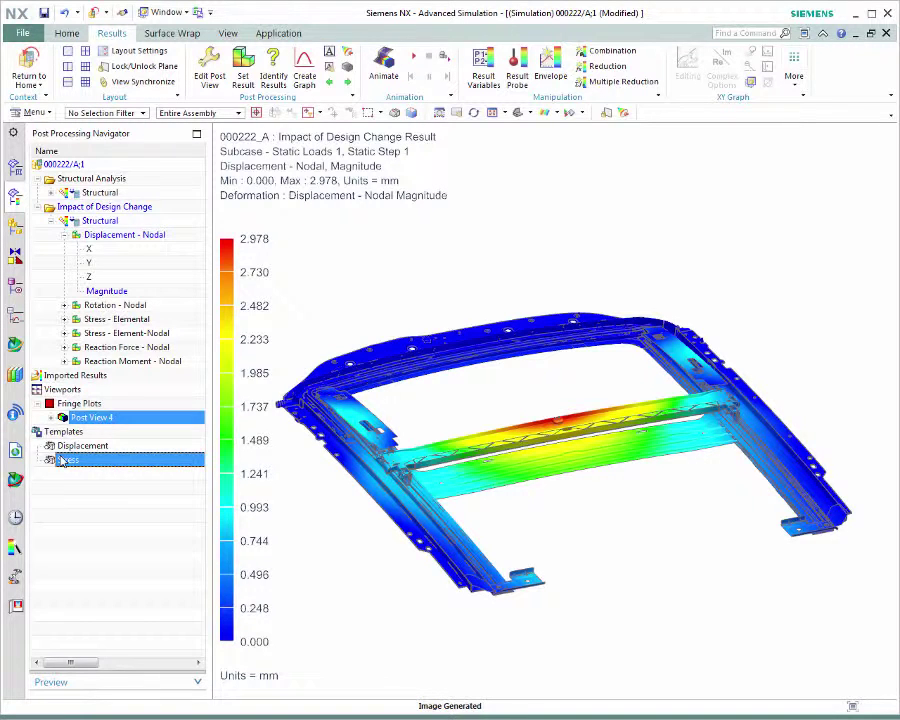
pyautogui.moveTo(65, 462); pyautogui.dragTo(406, 280)
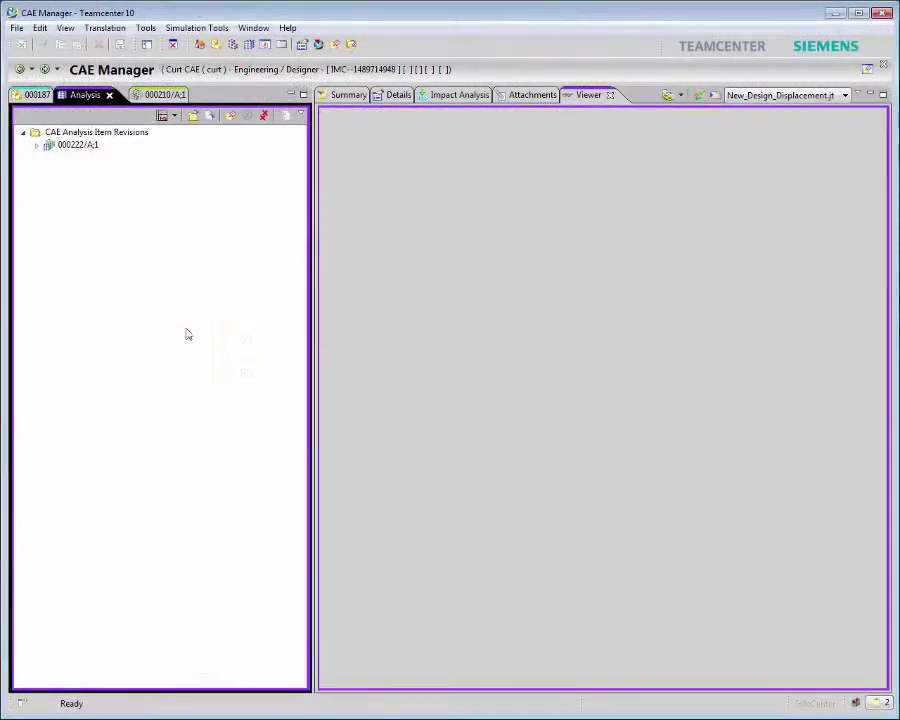
# - Open analysis 000222/A;1's CAE Results Images in the viewer and add a new markup layer
pyautogui.click(36, 145)
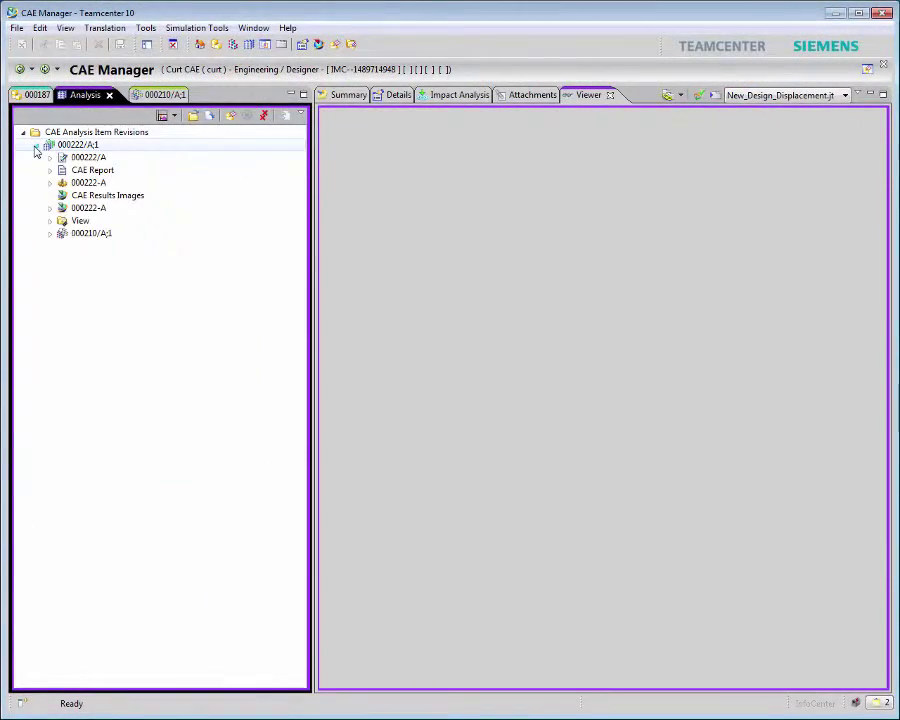
pyautogui.click(95, 196)
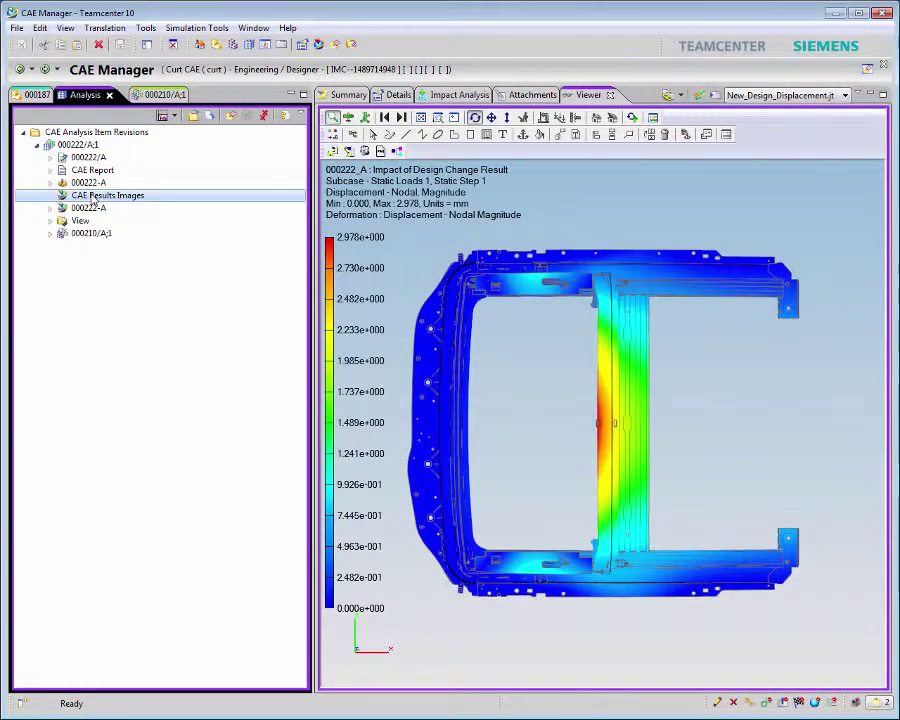
pyautogui.rightClick(390, 170)
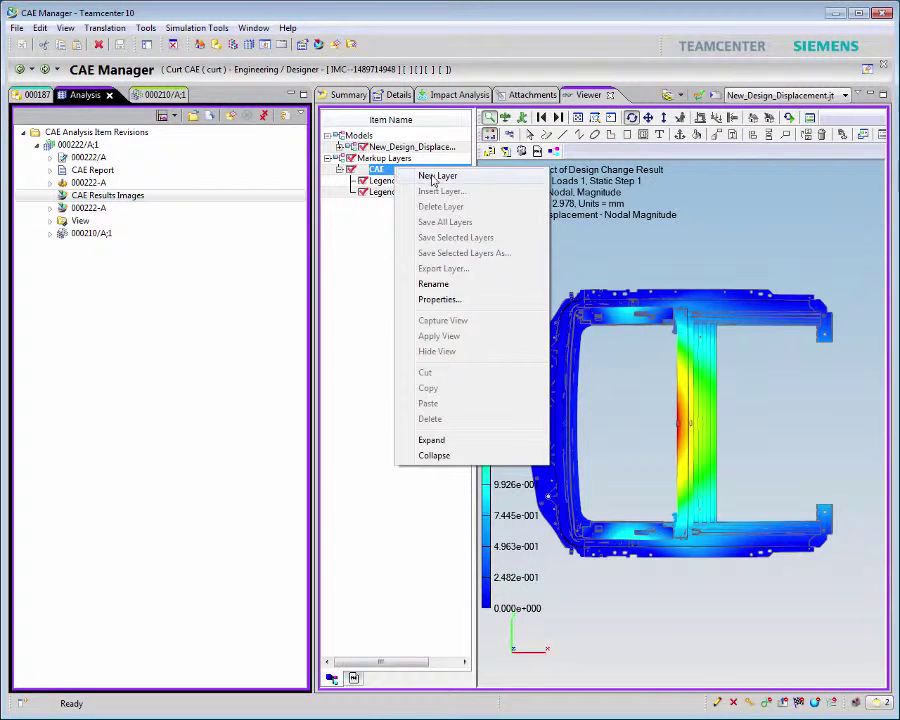
pyautogui.click(435, 176)
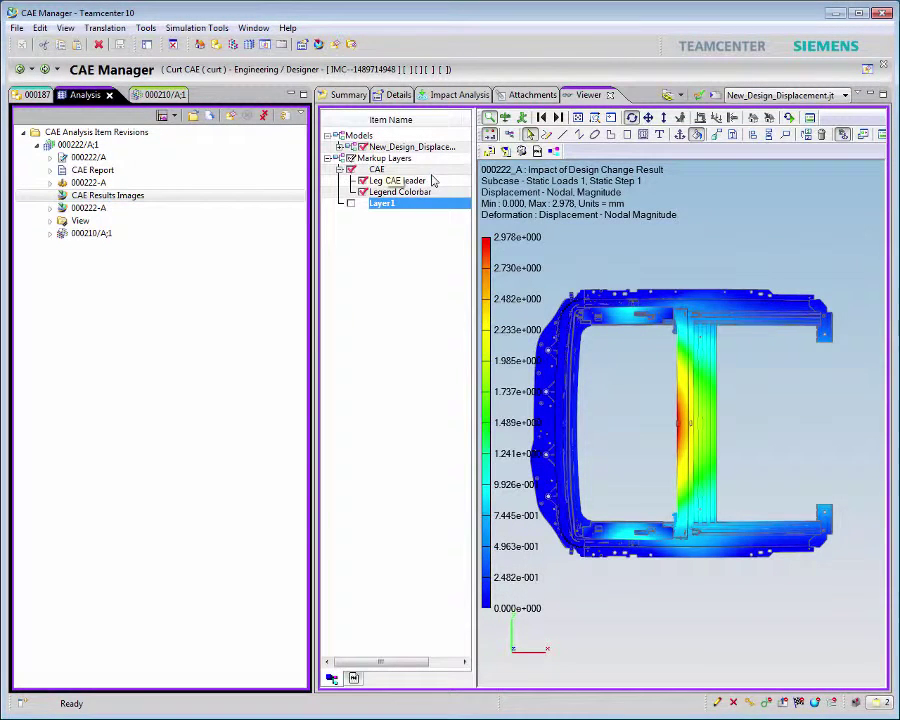
# - Add a size 16 text markup reading 'Displacement reduced by ~0.3 mm' on the model
pyautogui.click(660, 134)
pyautogui.click(670, 307)
pyautogui.write('Displacement reduced by ~0.3 mm')
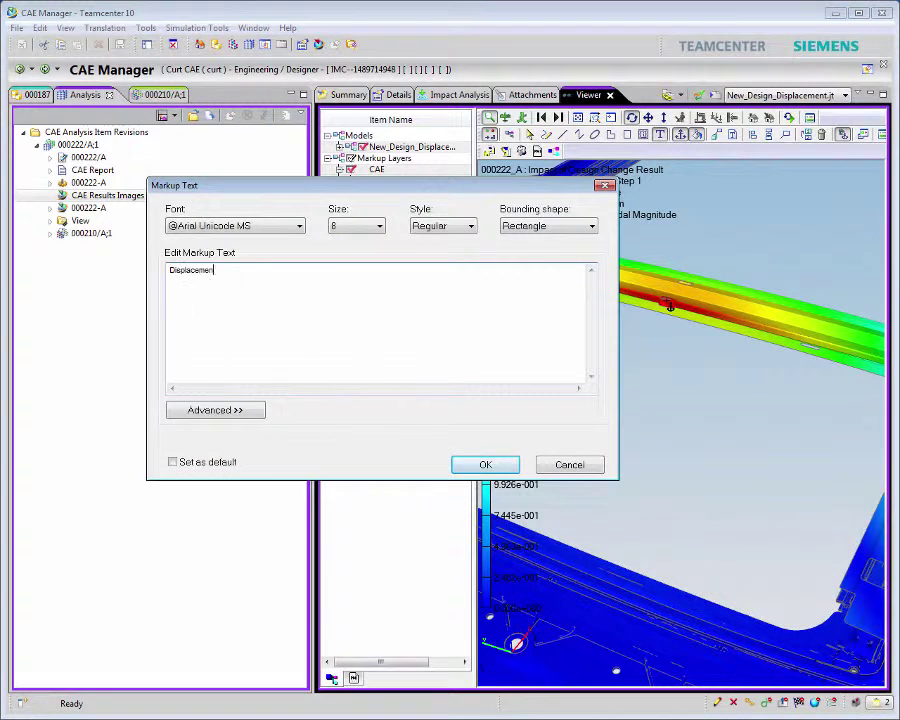
pyautogui.click(370, 226)
pyautogui.click(366, 344)
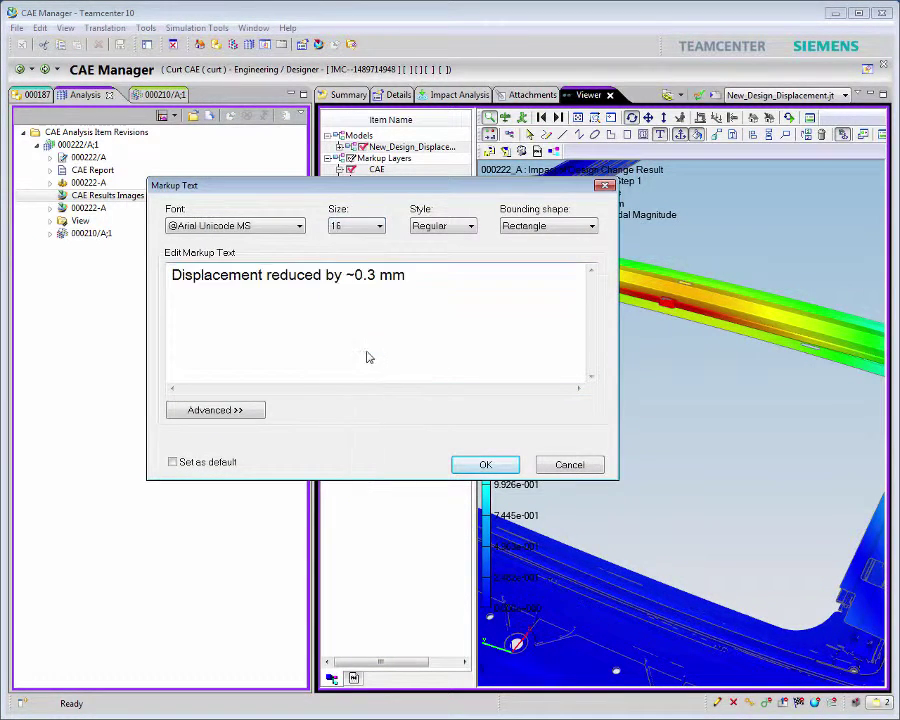
pyautogui.click(485, 464)
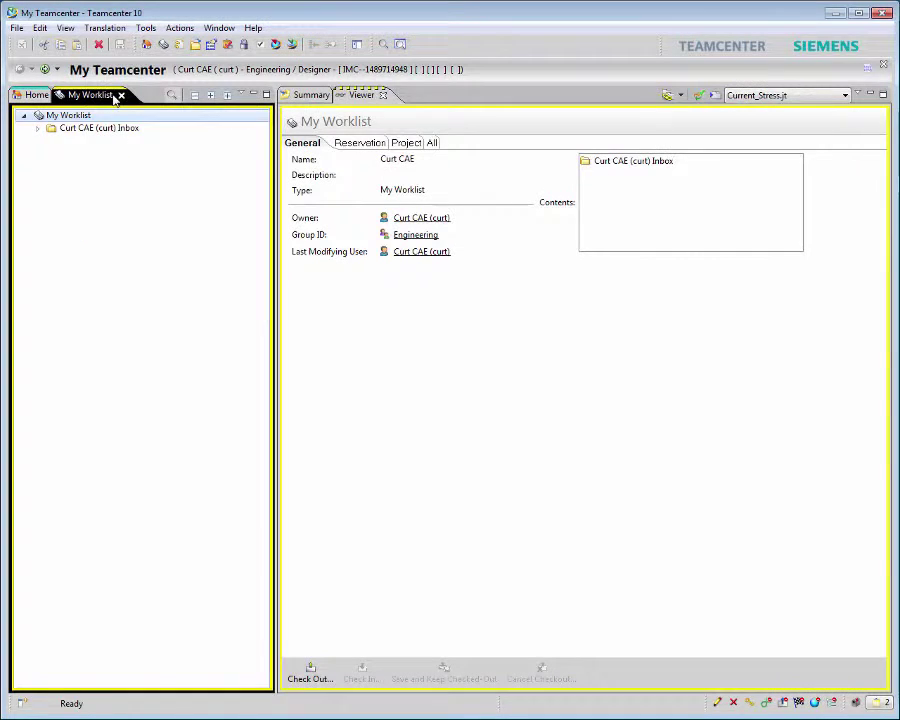
# - Paste the CAE Results Images and CAE Report into the Sunroof design change task's References
pyautogui.click(38, 129)
pyautogui.click(51, 141)
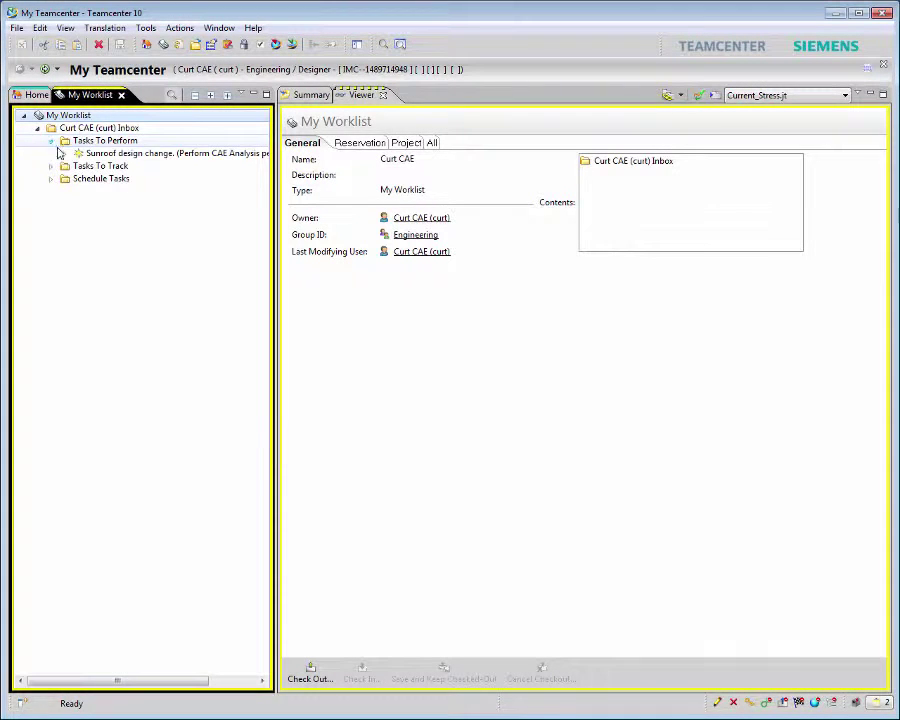
pyautogui.click(64, 153)
pyautogui.click(78, 178)
pyautogui.rightClick(115, 181)
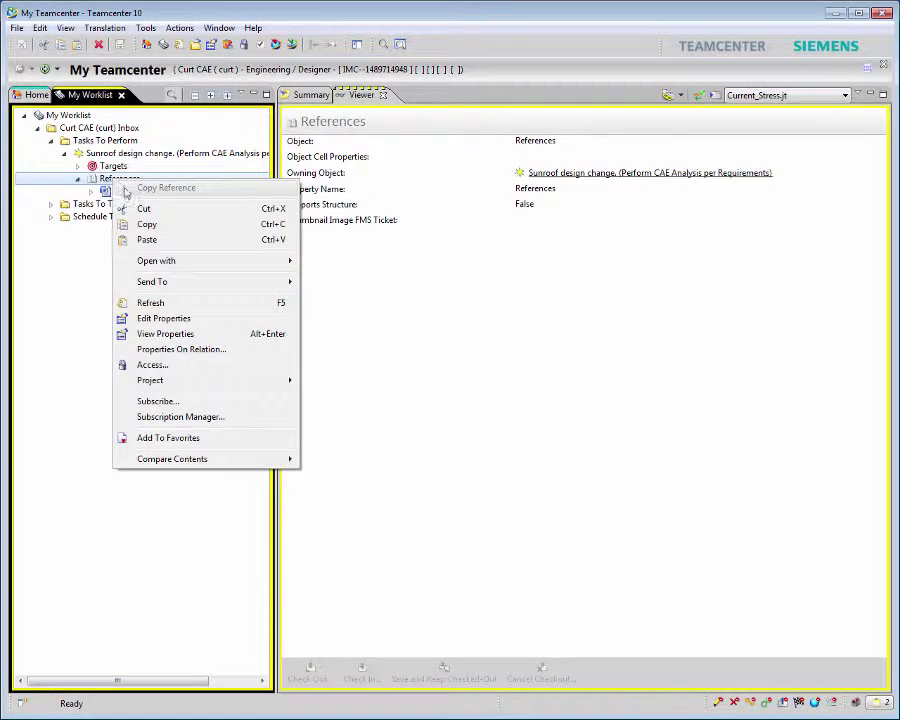
pyautogui.click(142, 239)
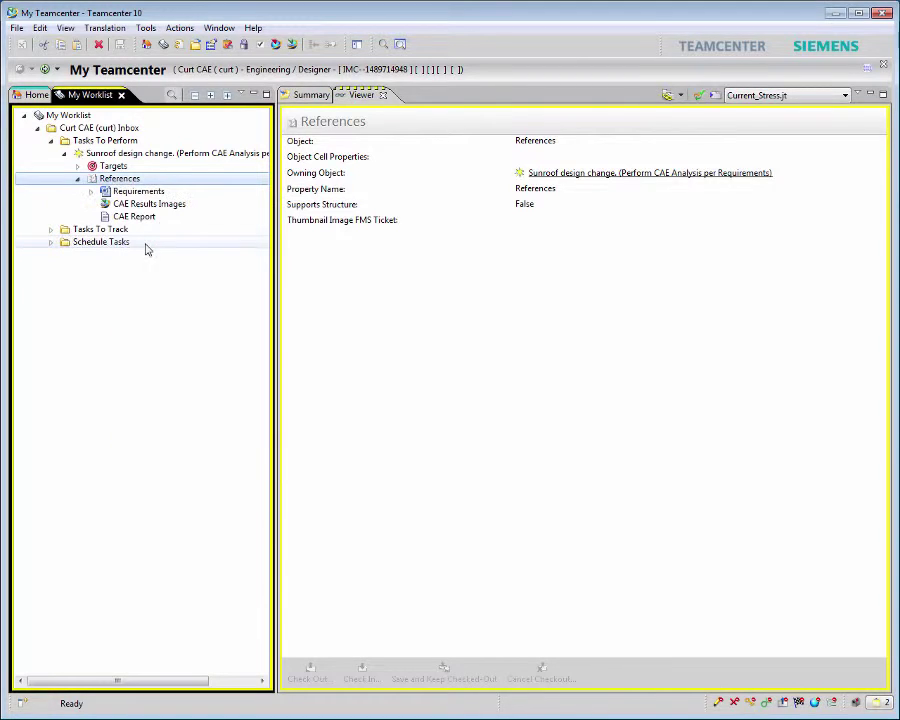
# - Comment 'Analysis complete. Design change actually reduces deflection a small amount…' and complete the task
pyautogui.click(168, 155)
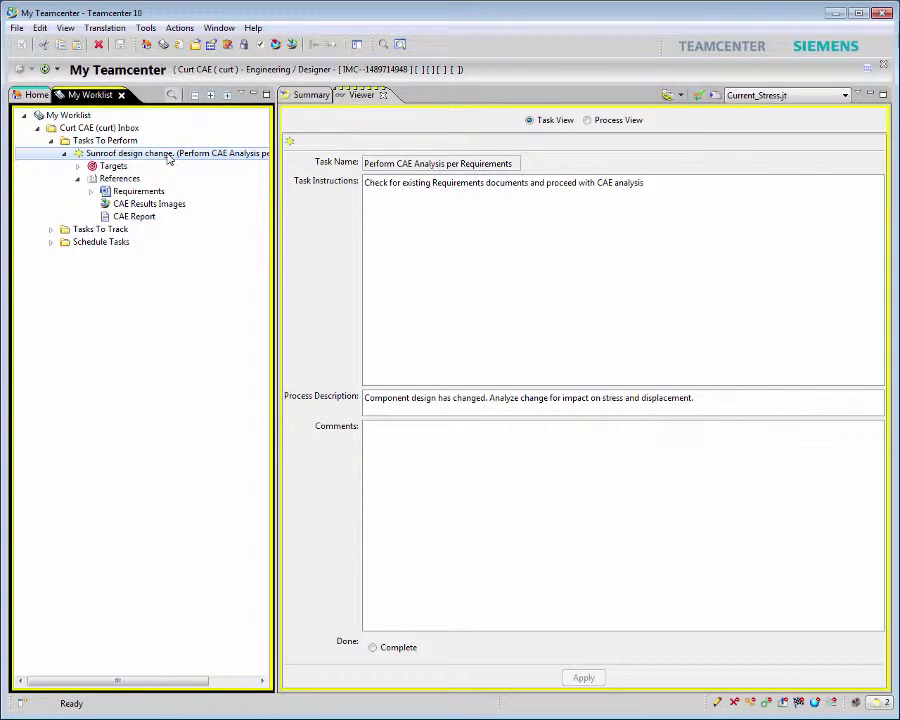
pyautogui.click(382, 439)
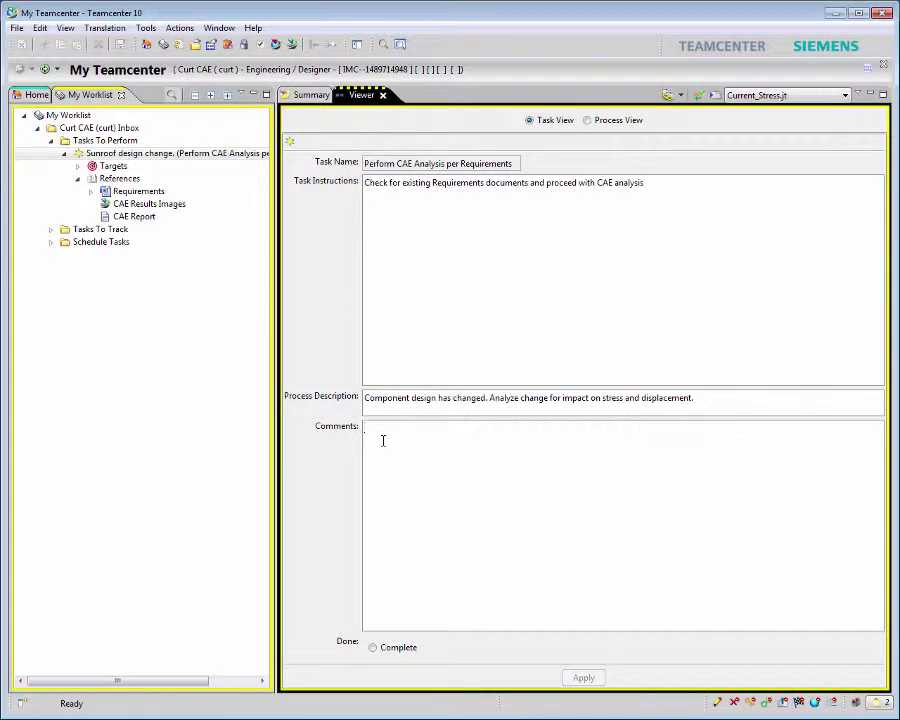
pyautogui.write('Analysis complete. Design change actually reduces deflect')
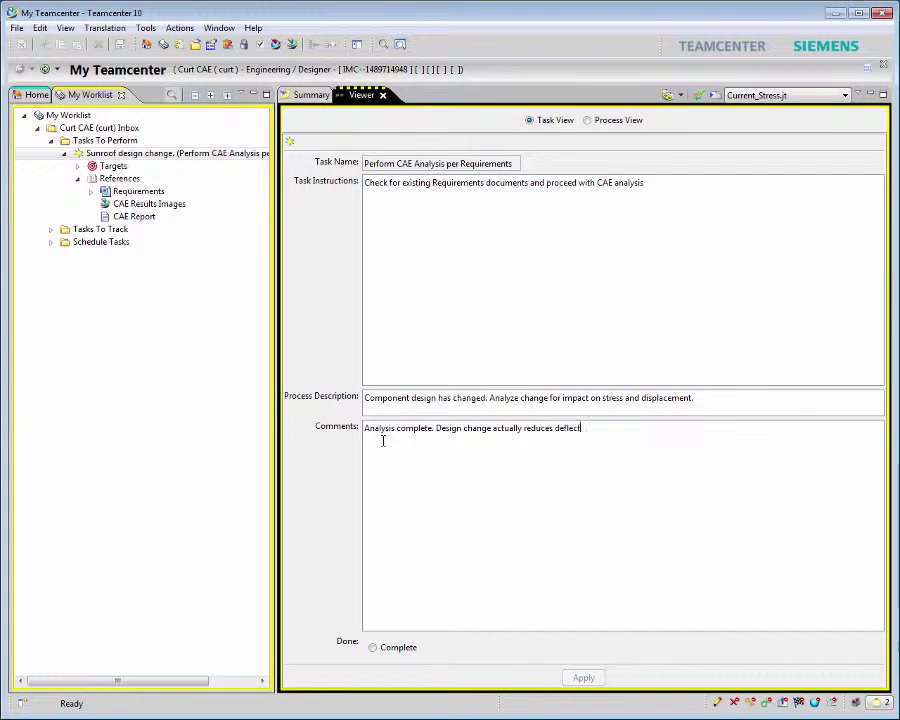
pyautogui.write('ion a small amount. Stress is unchanged.')
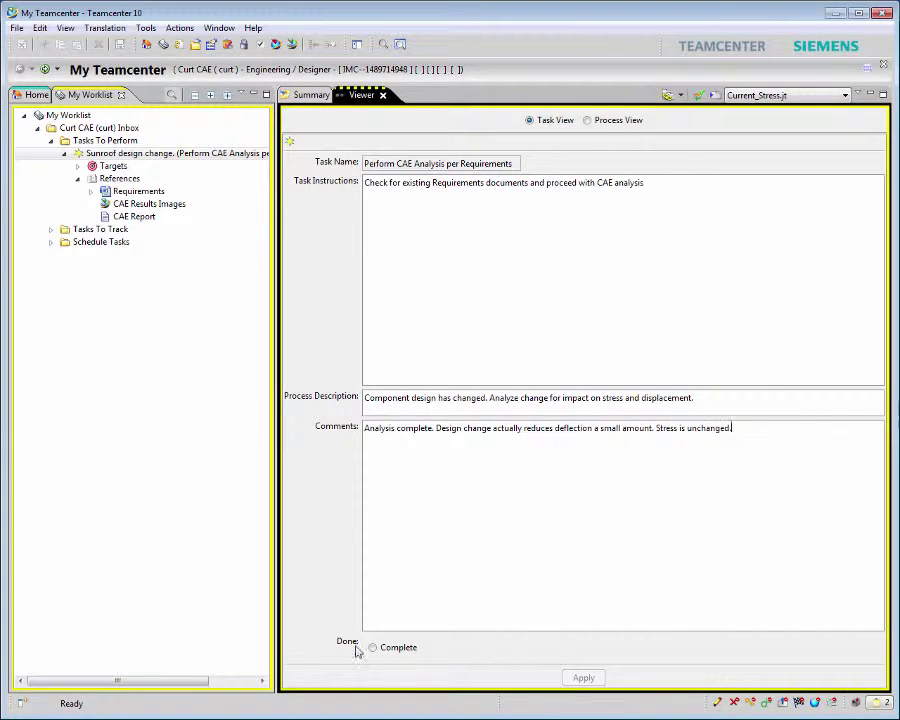
pyautogui.click(372, 647)
pyautogui.click(588, 678)
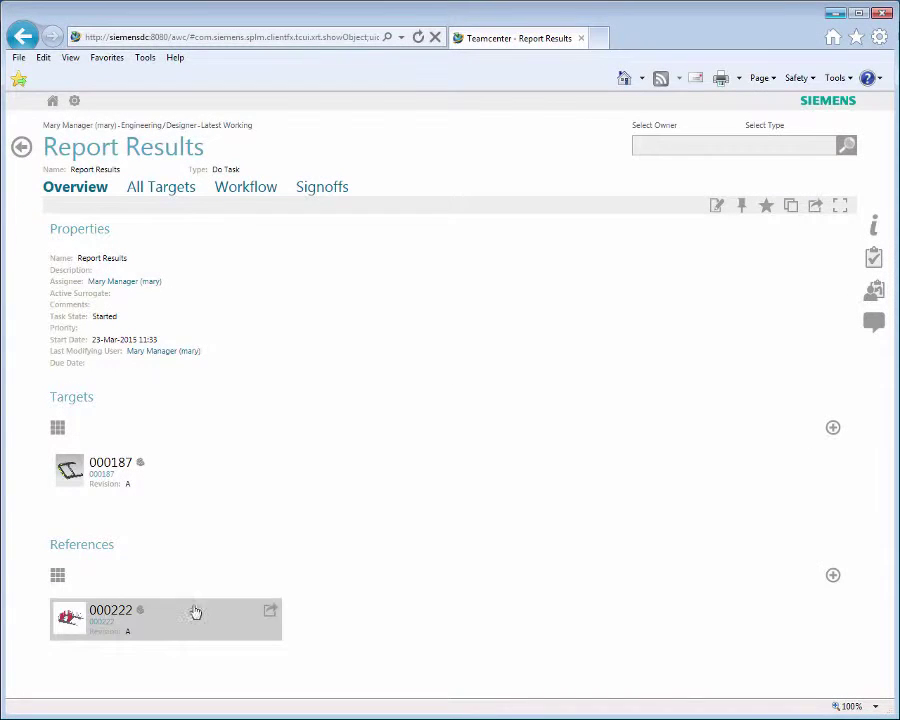
# - Open revision 000222/A;1's CAE Results Images attachment and inspect the roof stress model, fitting it to view
pyautogui.click(270, 612)
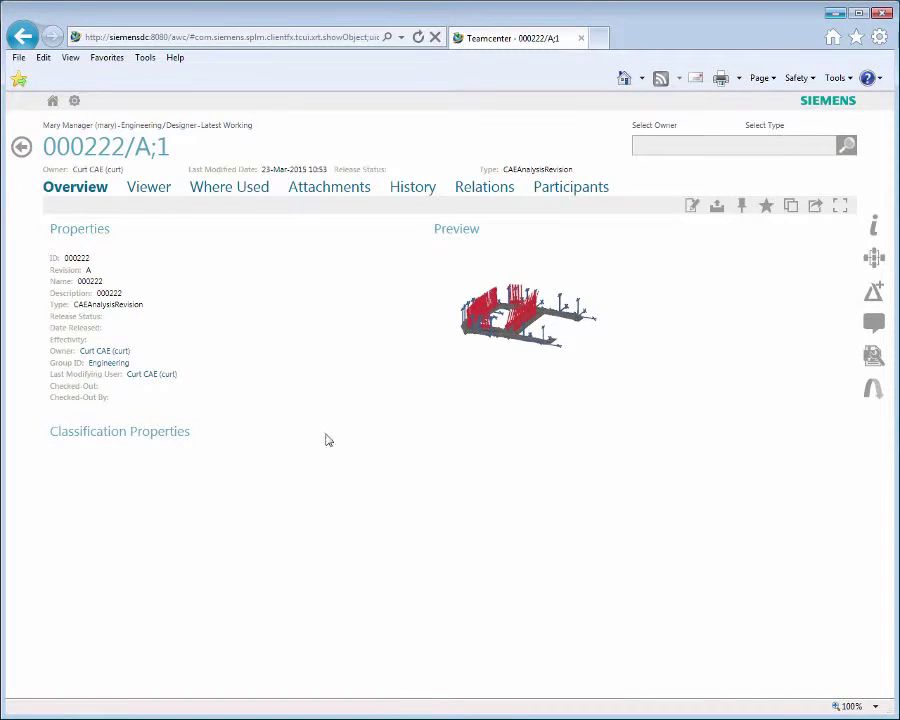
pyautogui.click(320, 192)
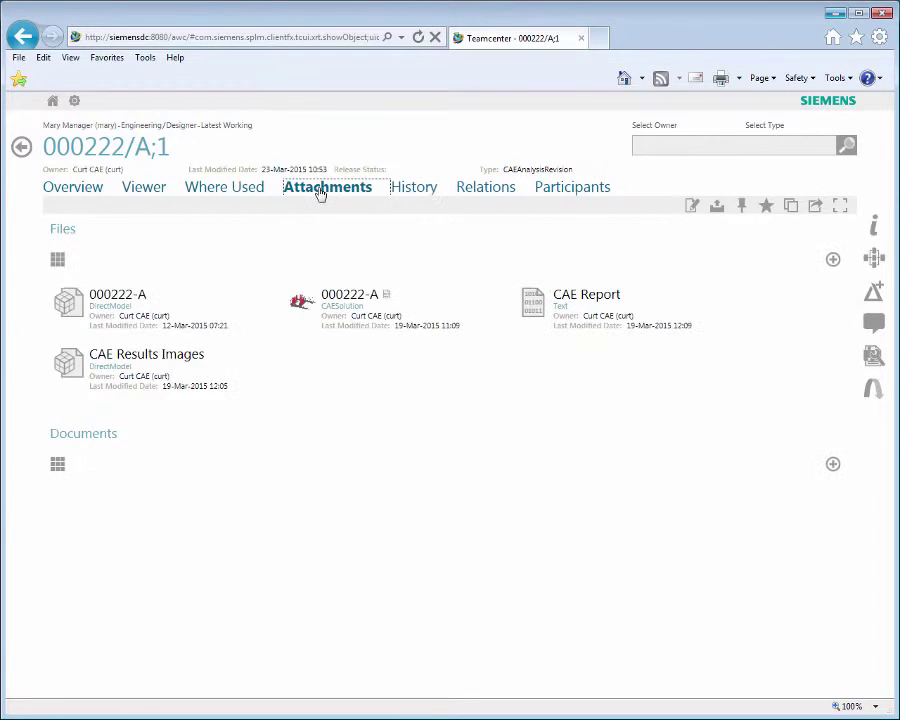
pyautogui.click(157, 362)
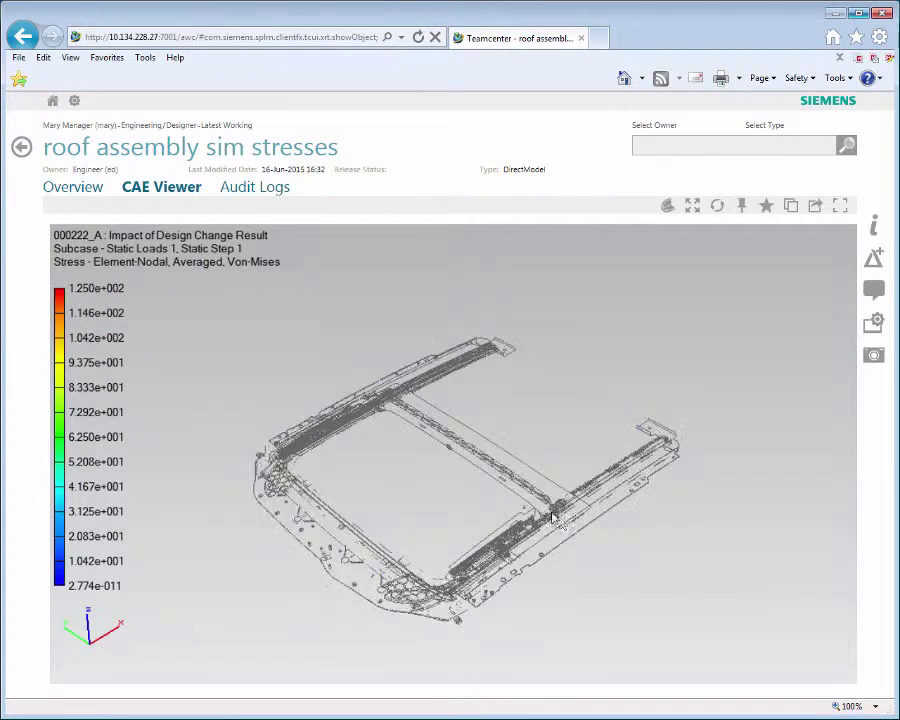
pyautogui.scroll(5, 590, 572)
pyautogui.moveTo(590, 572); pyautogui.dragTo(565, 617)
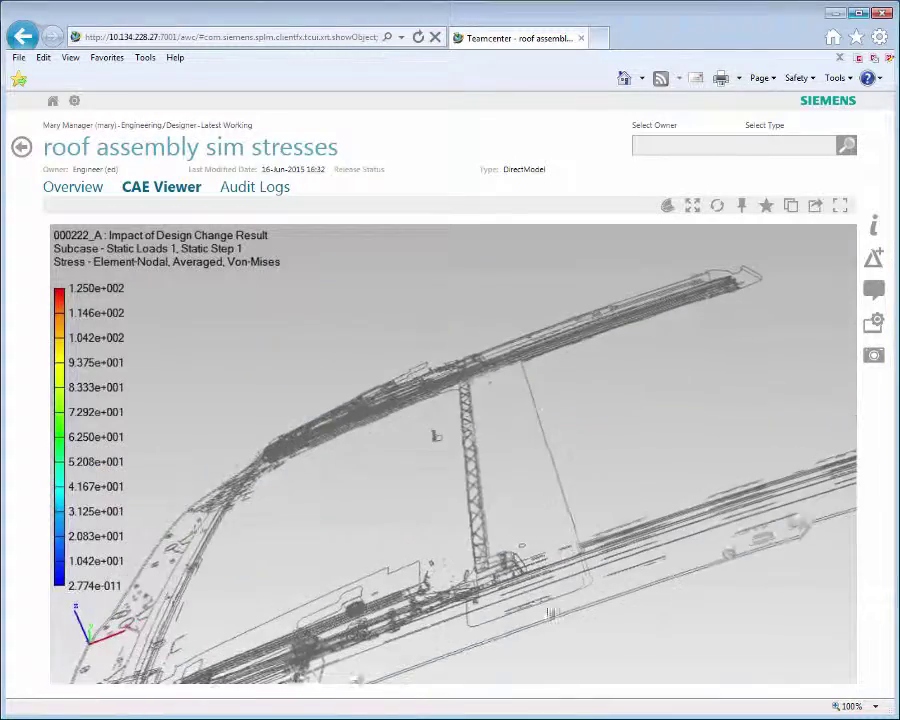
pyautogui.scroll(-5, 707, 441)
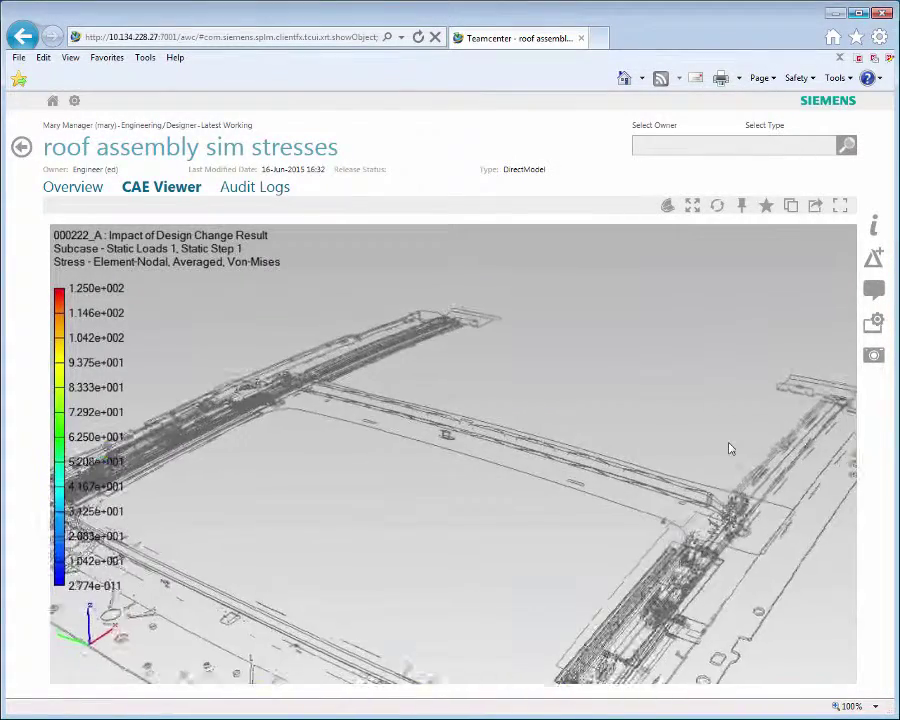
pyautogui.click(693, 206)
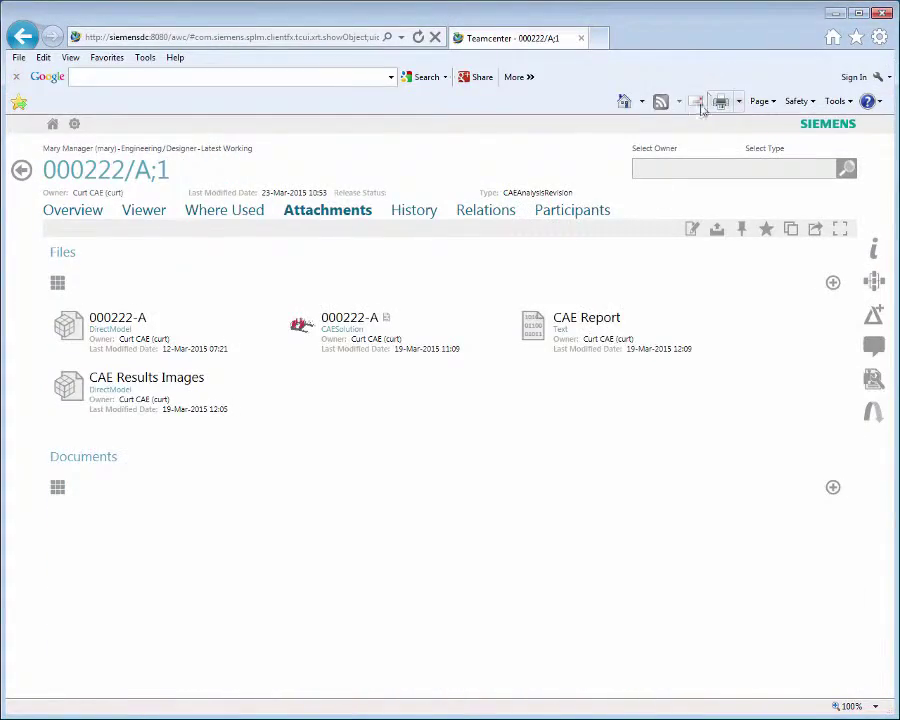
# - Open the CAE Report as a Simulation Report web page and scroll through its result images
pyautogui.click(585, 333)
pyautogui.click(728, 322)
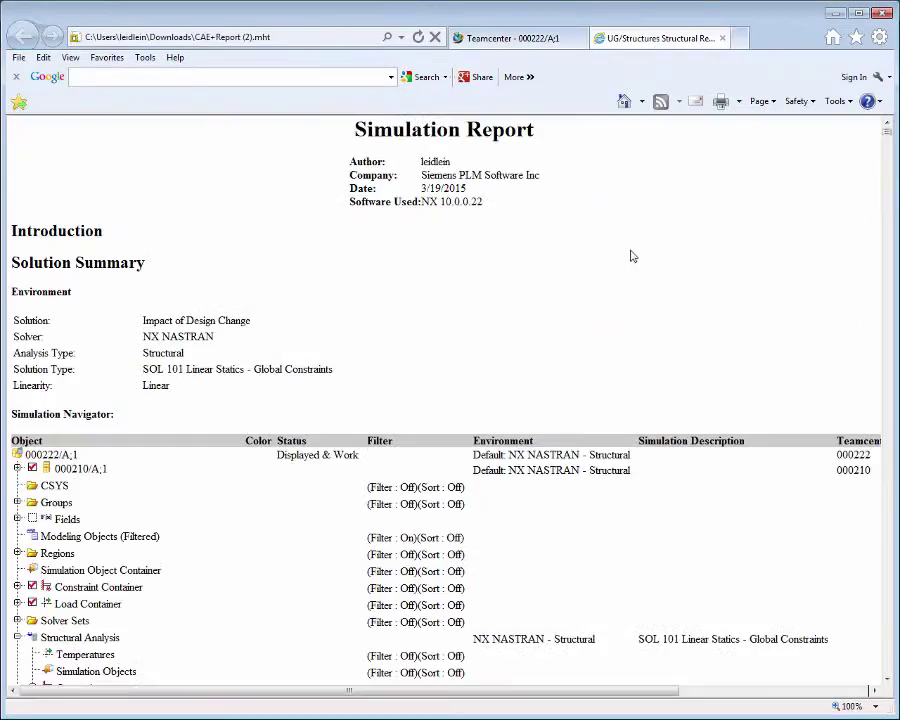
pyautogui.moveTo(890, 131); pyautogui.dragTo(887, 665)
pyautogui.scroll(5, 817, 562)
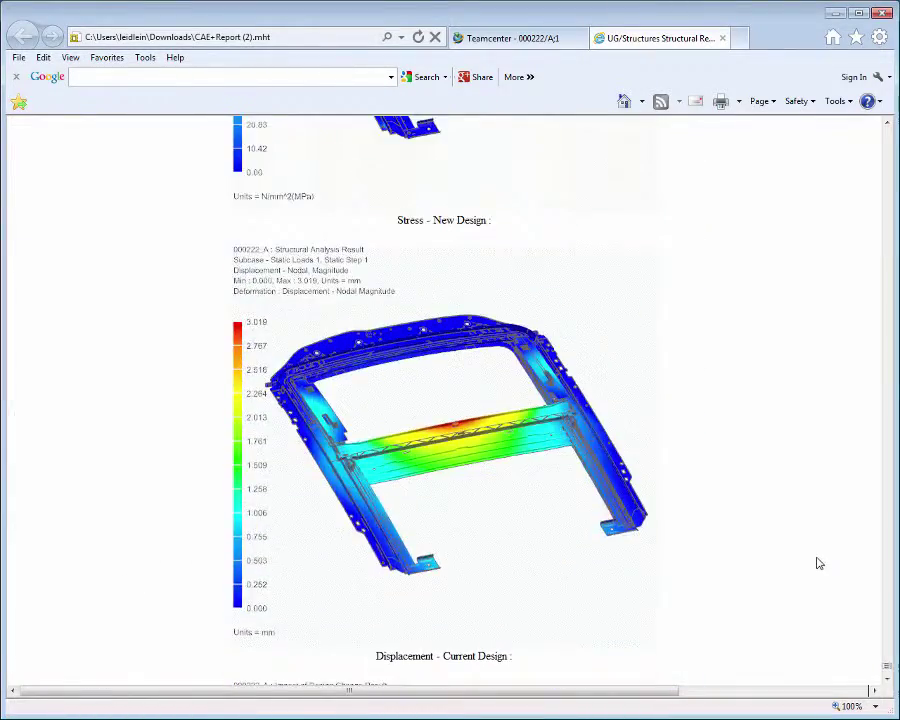